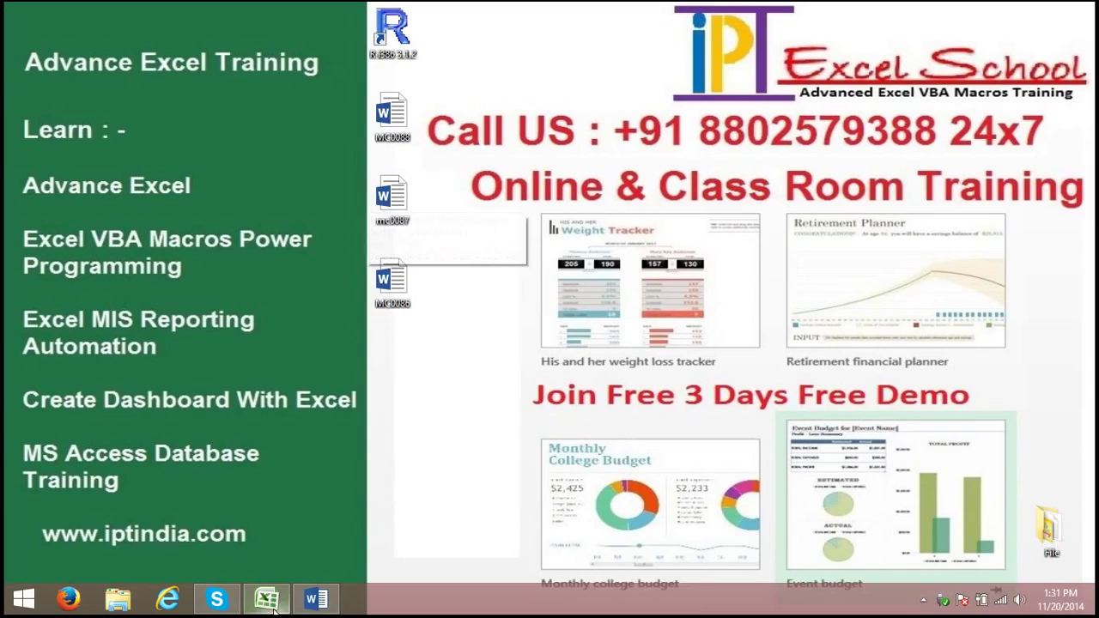
# - Bring the blank Document1 Word window to the front from the taskbar
pyautogui.click(309, 600)
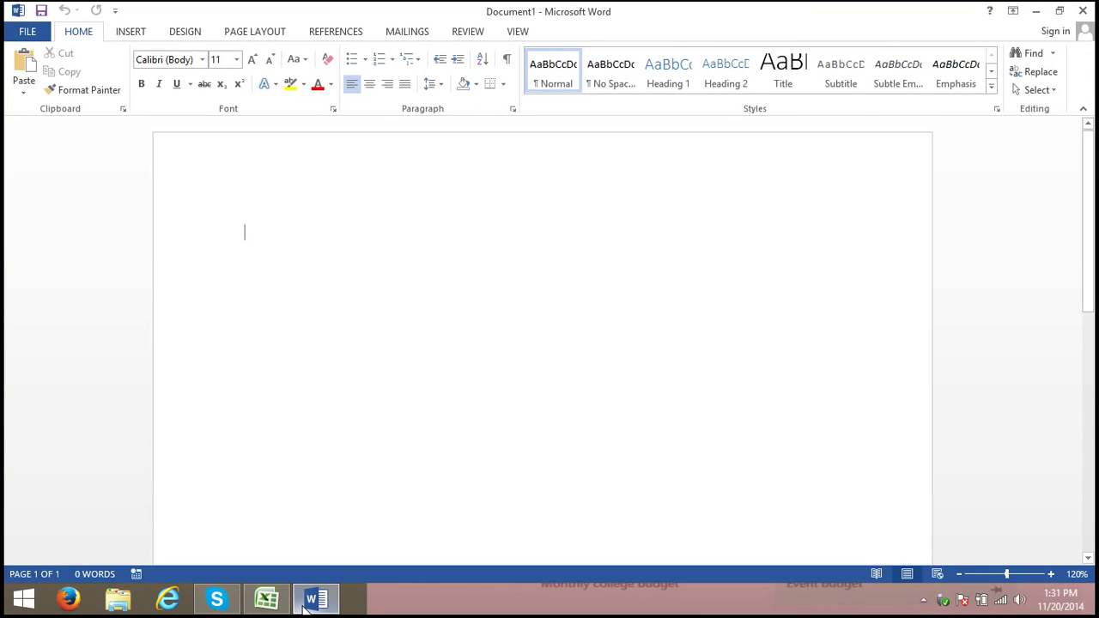
# - Switch the ribbon to the Insert commands above the empty Document1
pyautogui.click(133, 33)
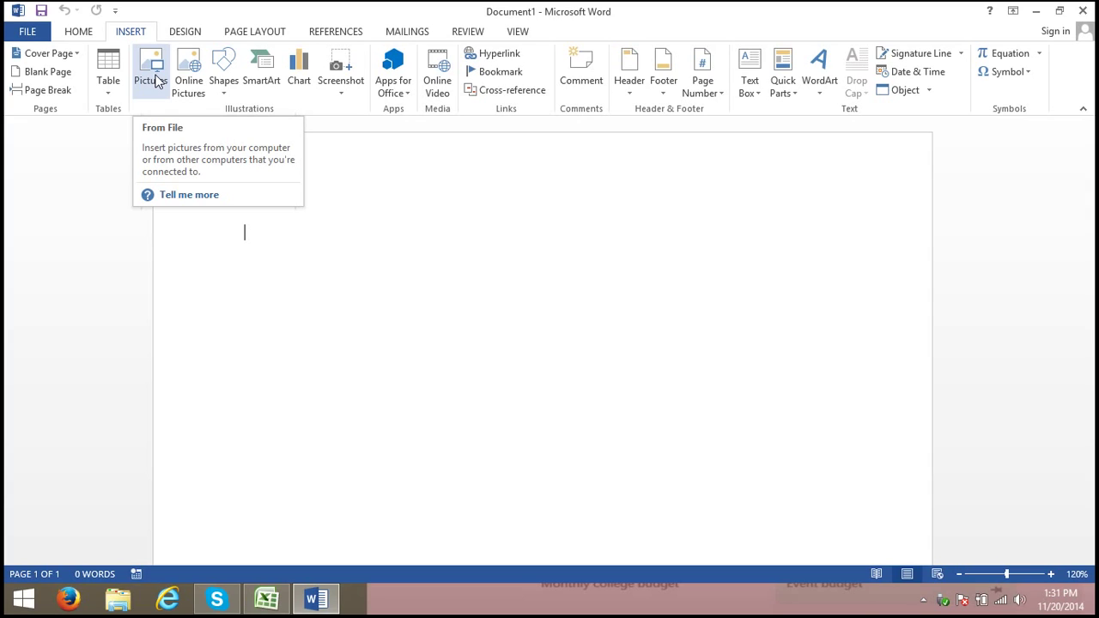
# - Open the Cover Page gallery and browse the built-in designs from Alphabet to Whisp
pyautogui.click(78, 52)
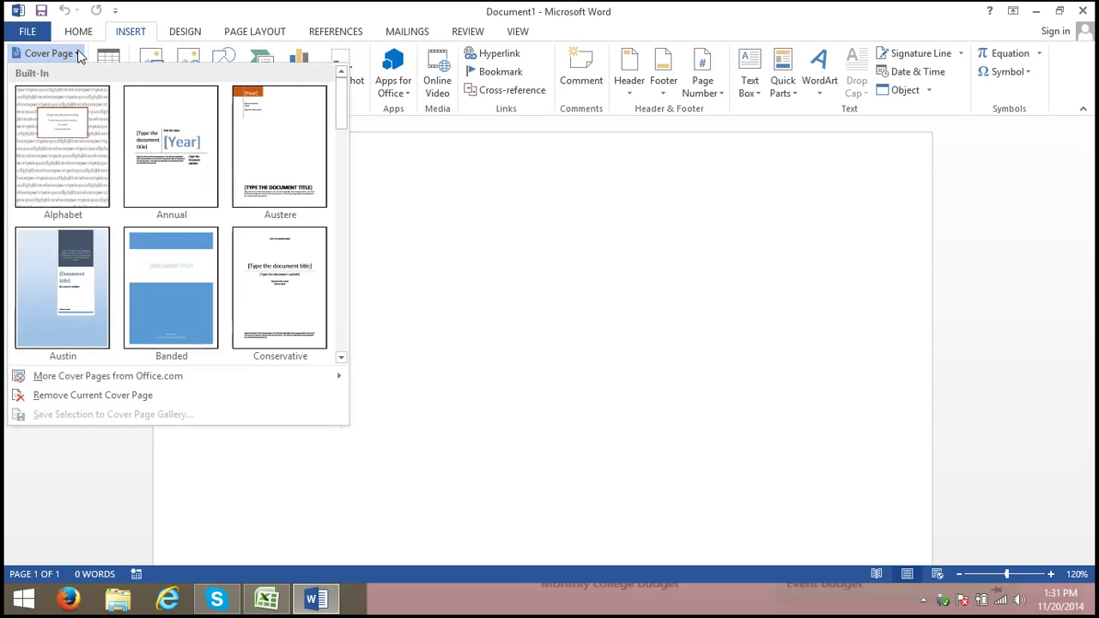
pyautogui.scroll(-3, 187, 208)
pyautogui.scroll(-3, 187, 209)
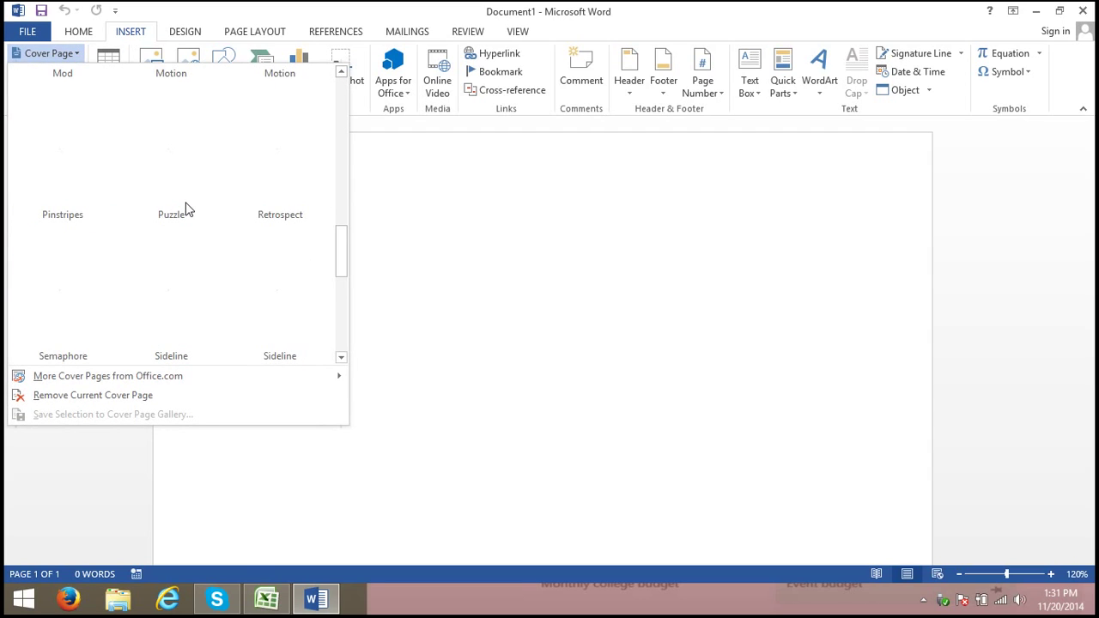
pyautogui.scroll(3, 187, 209)
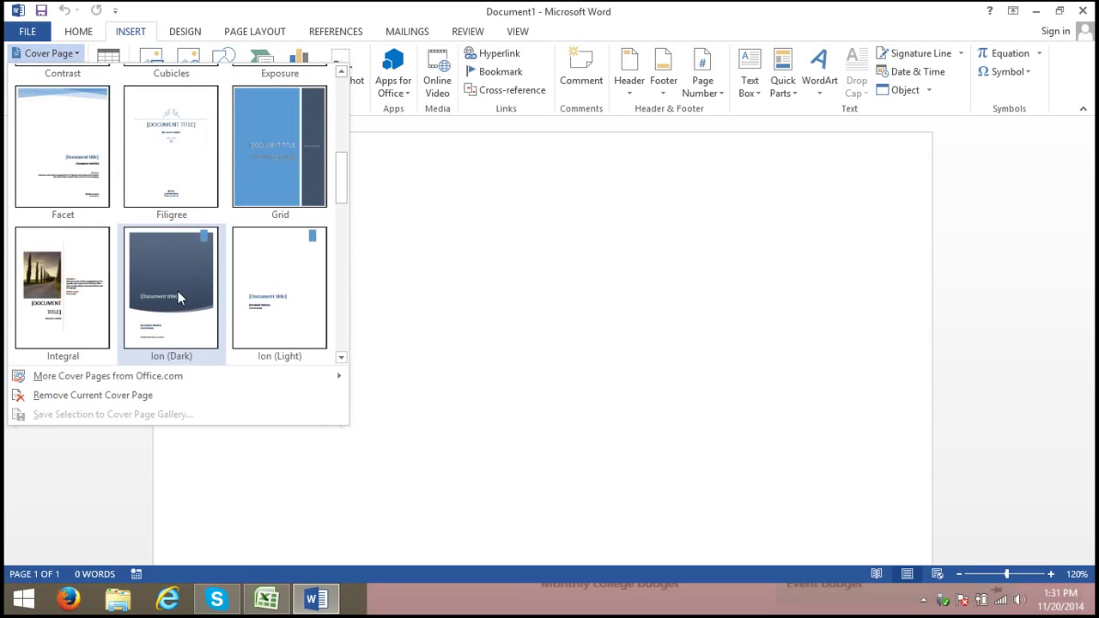
pyautogui.scroll(-5, 178, 292)
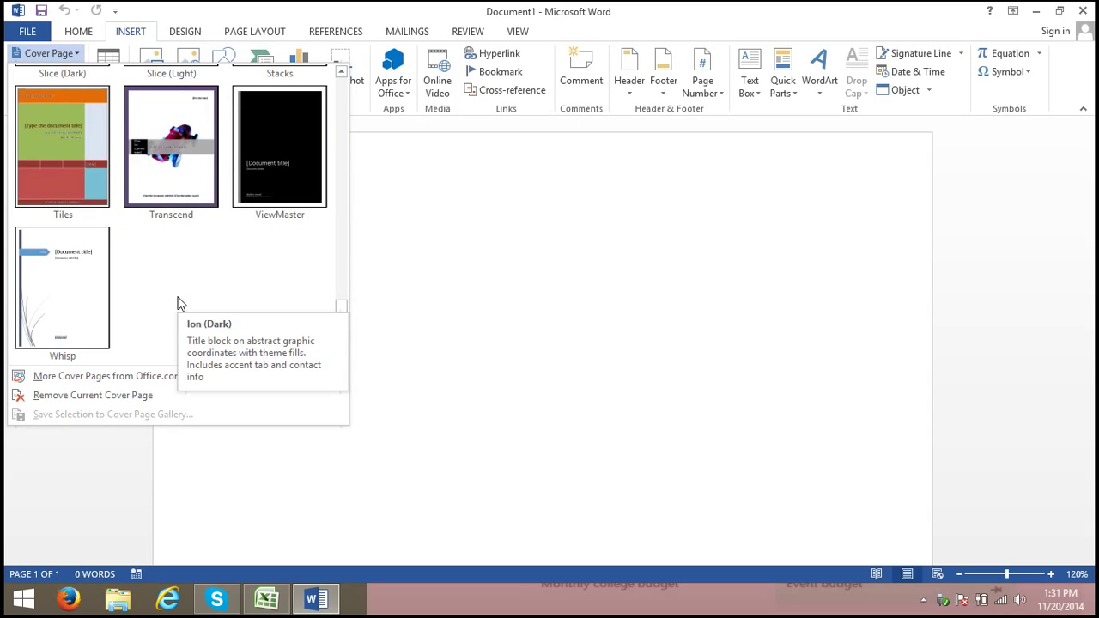
pyautogui.scroll(3, 180, 303)
pyautogui.scroll(5, 180, 302)
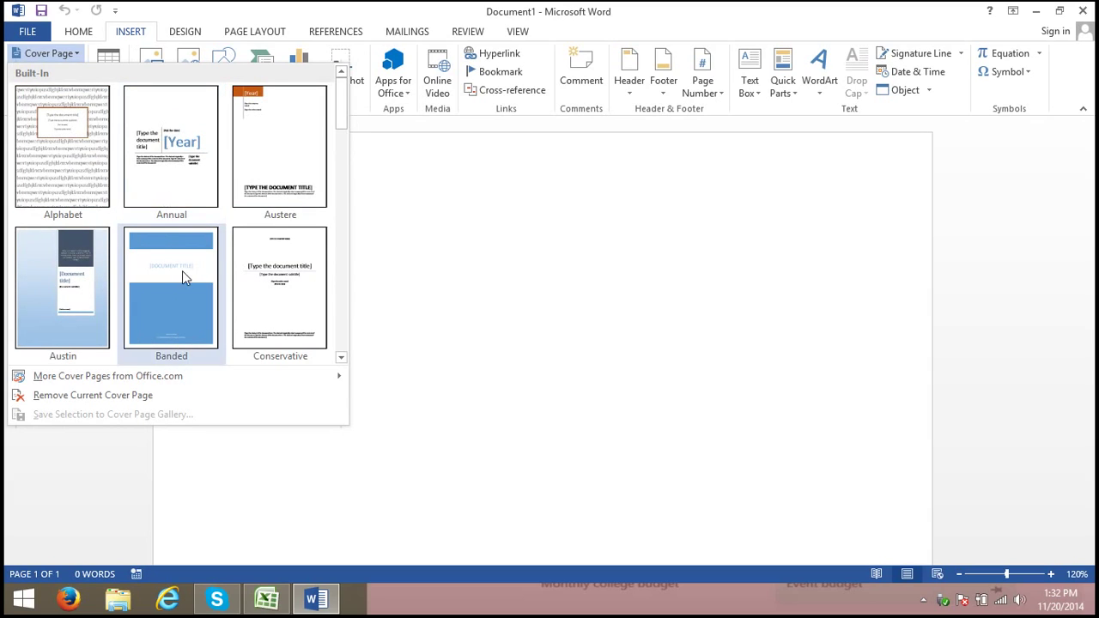
pyautogui.scroll(-8, 262, 312)
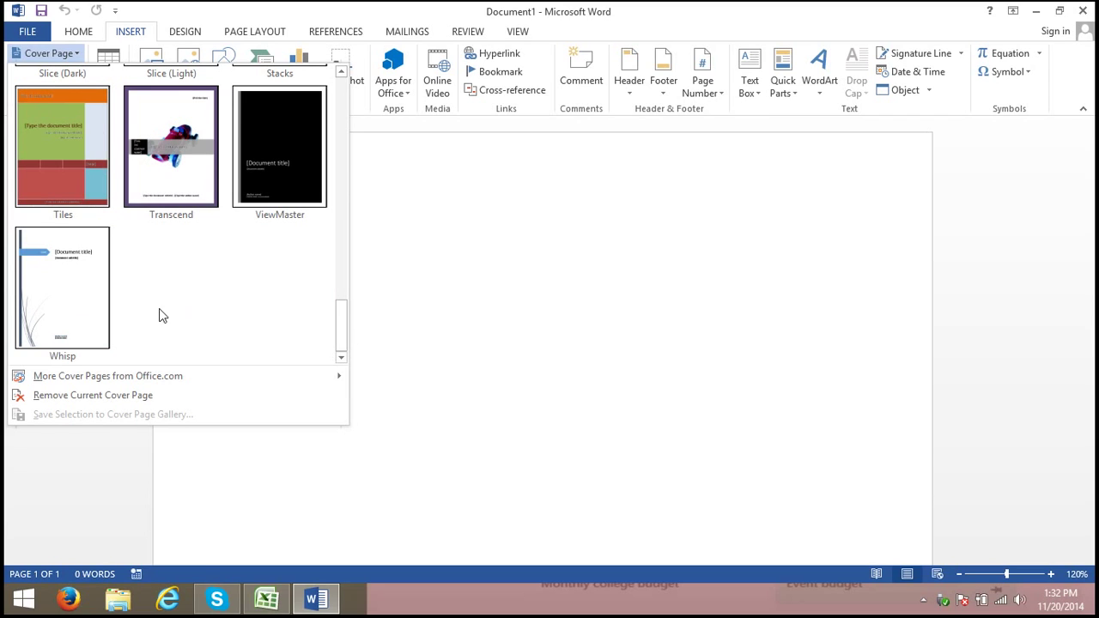
# - Insert the Whisp cover page and set its date field to today, 11/20/2014
pyautogui.click(72, 296)
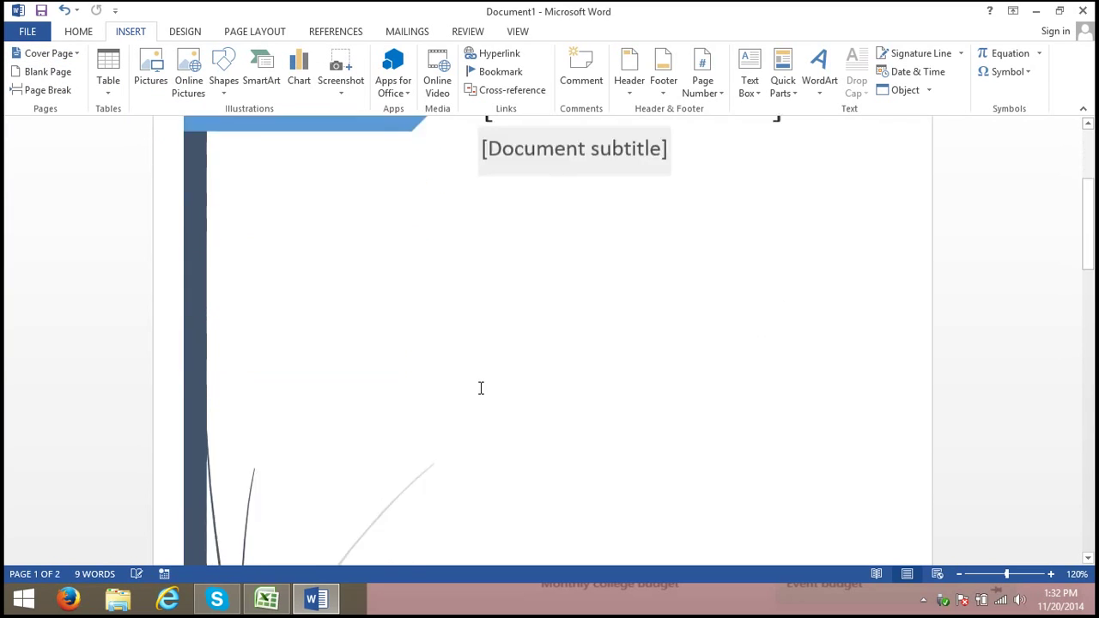
pyautogui.click(396, 343)
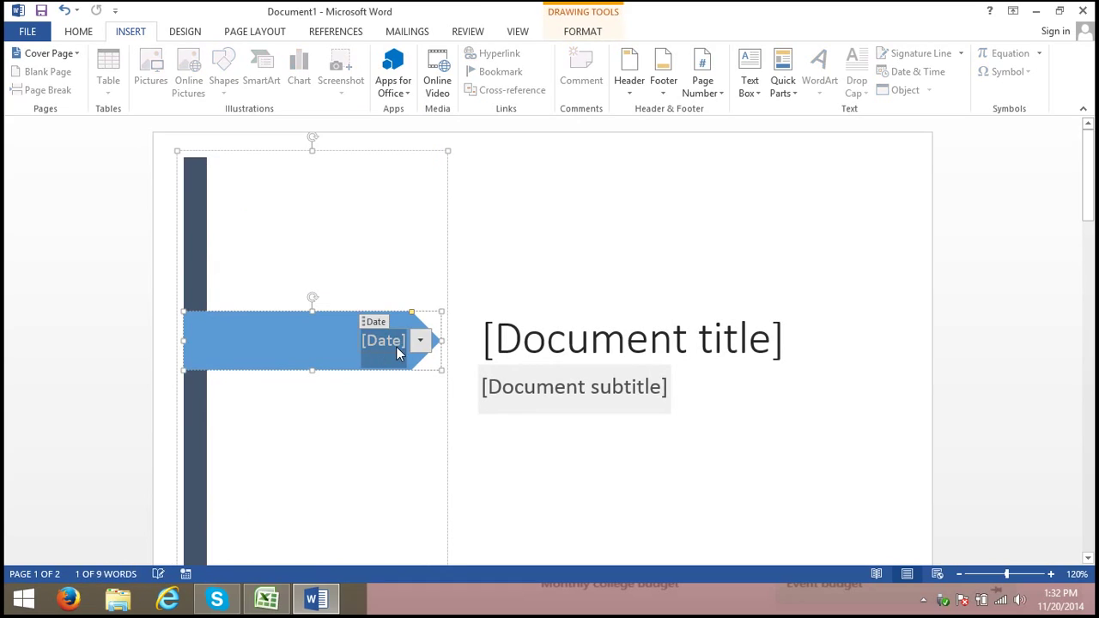
pyautogui.click(422, 342)
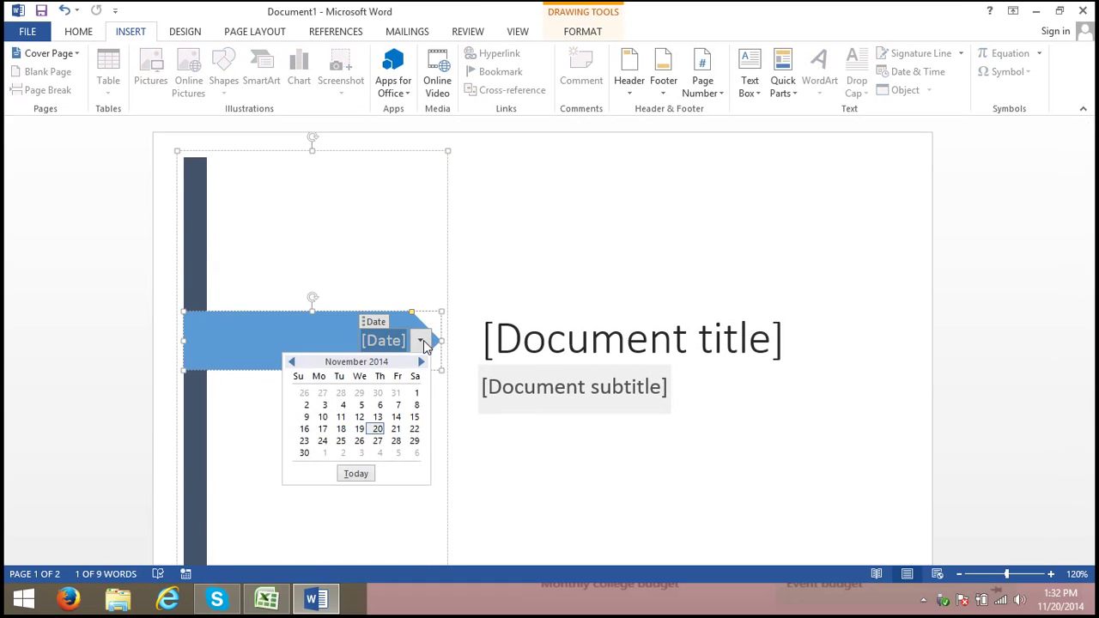
pyautogui.click(359, 473)
pyautogui.click(374, 438)
pyautogui.click(508, 343)
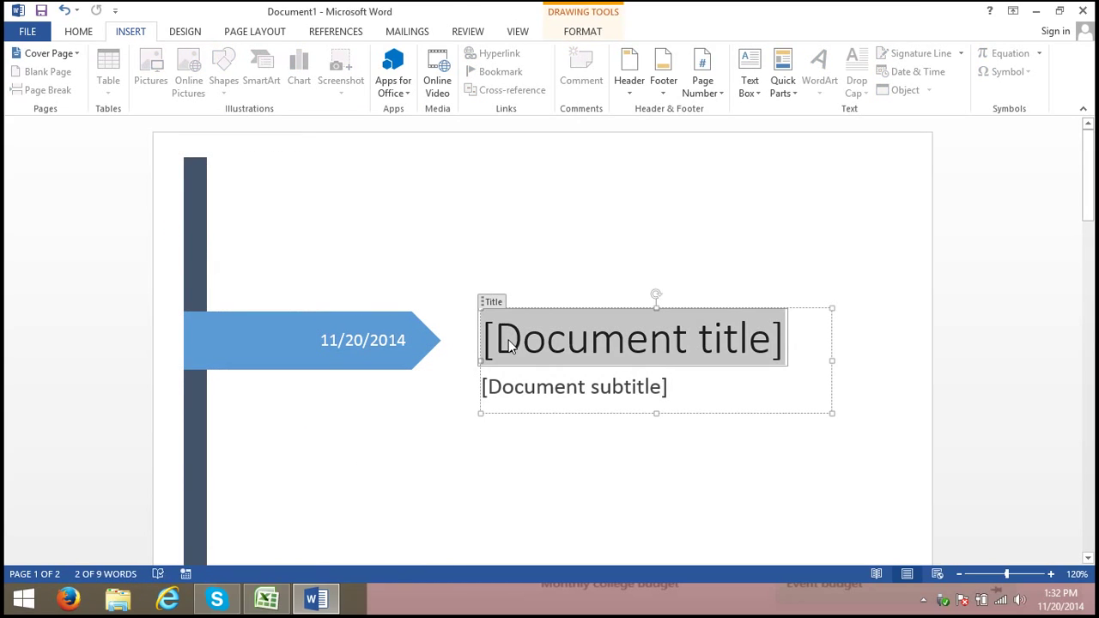
# - Title the cover page 'Advance Excel Training', widening the title box to fit one line
pyautogui.write('Ad')
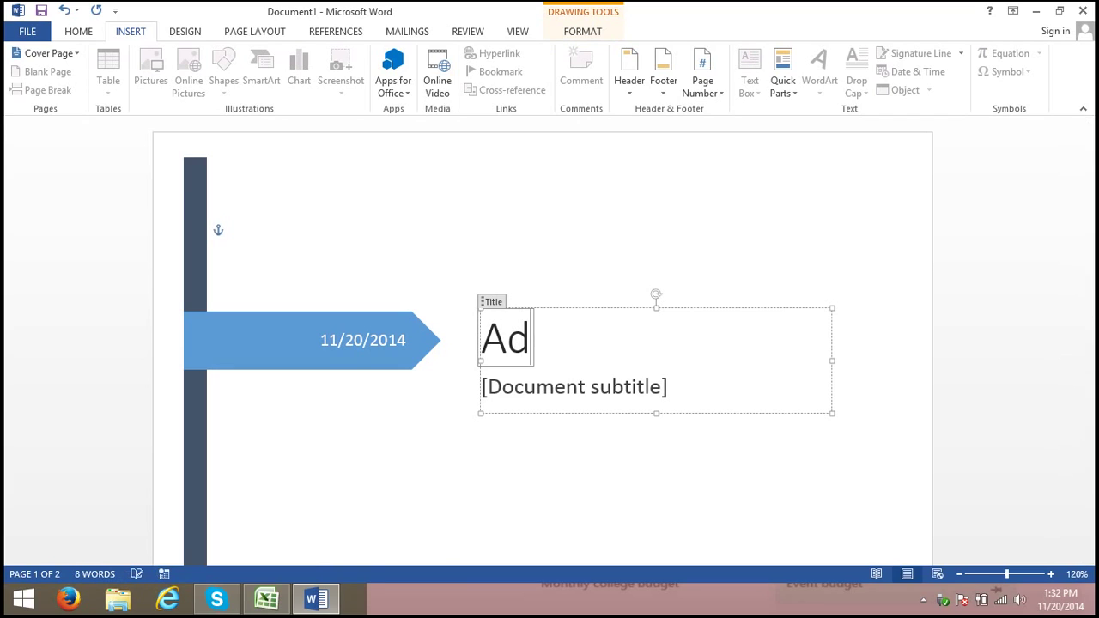
pyautogui.write('vane')
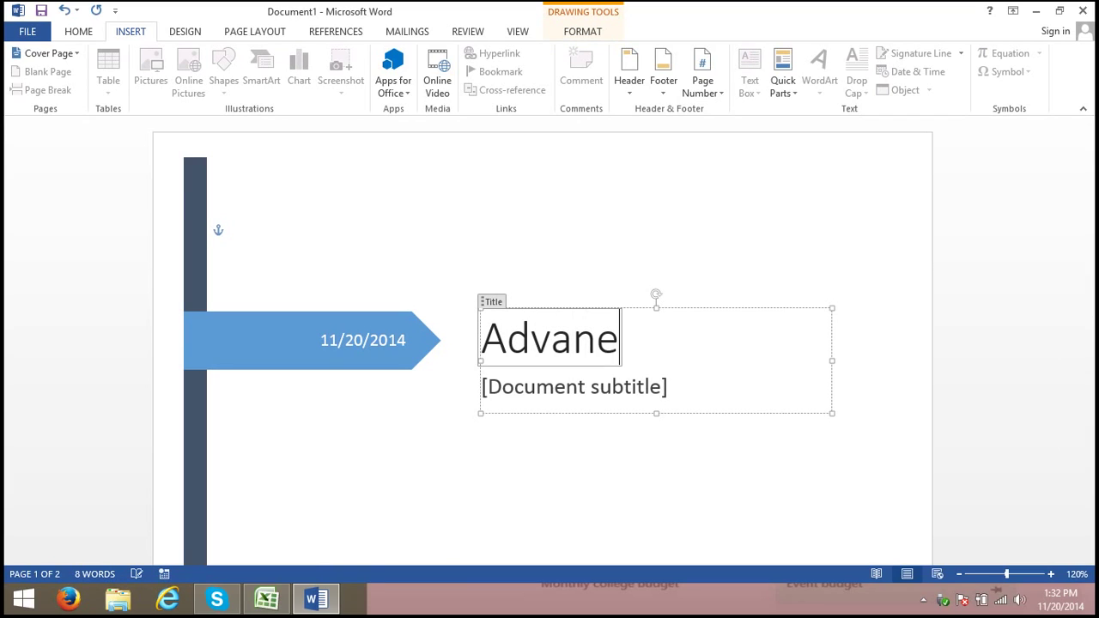
pyautogui.press('BackSpace')
pyautogui.write('ce')
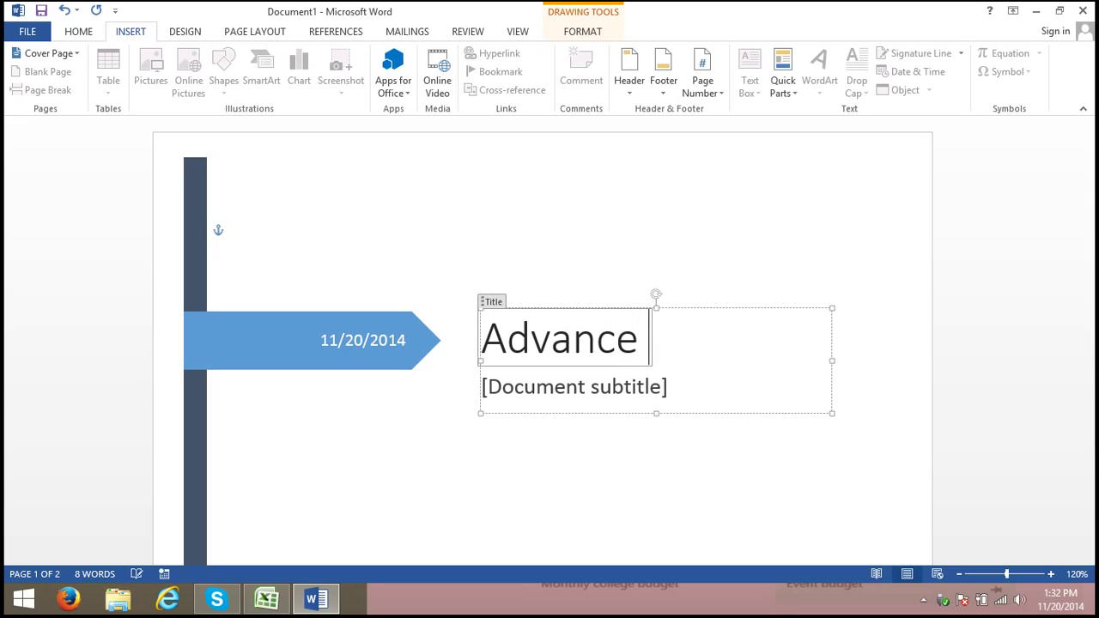
pyautogui.write(' E')
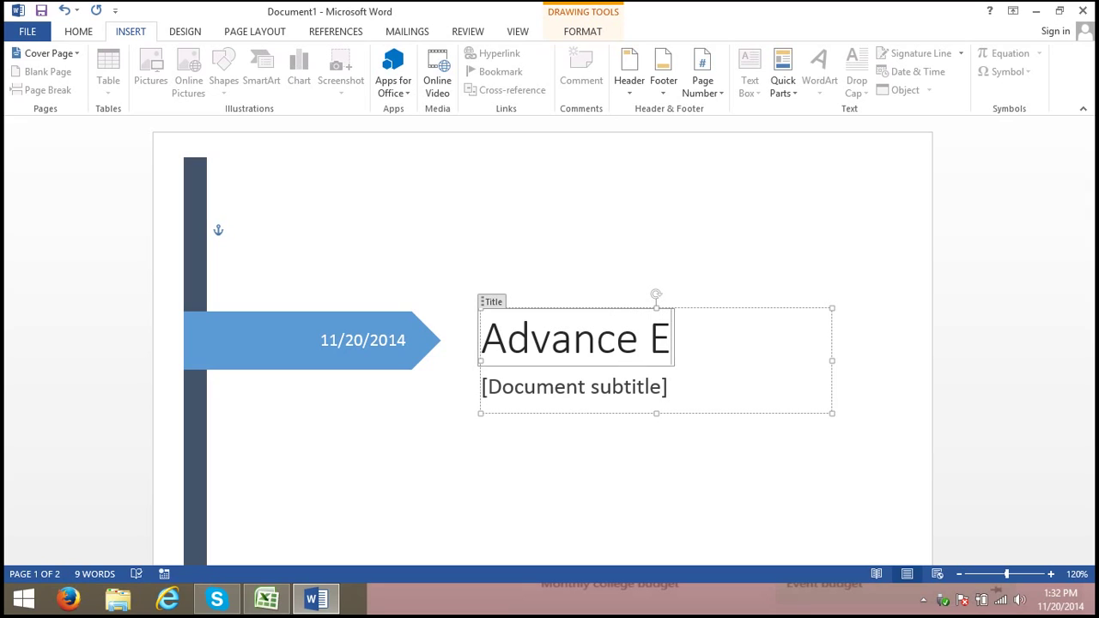
pyautogui.write('xcel T')
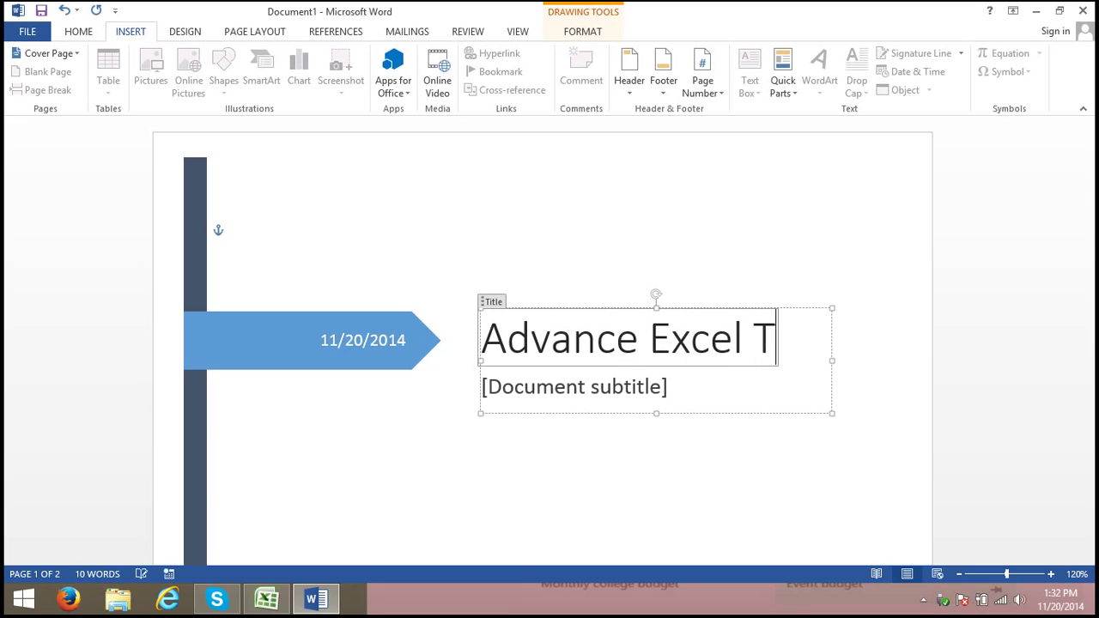
pyautogui.write('raining')
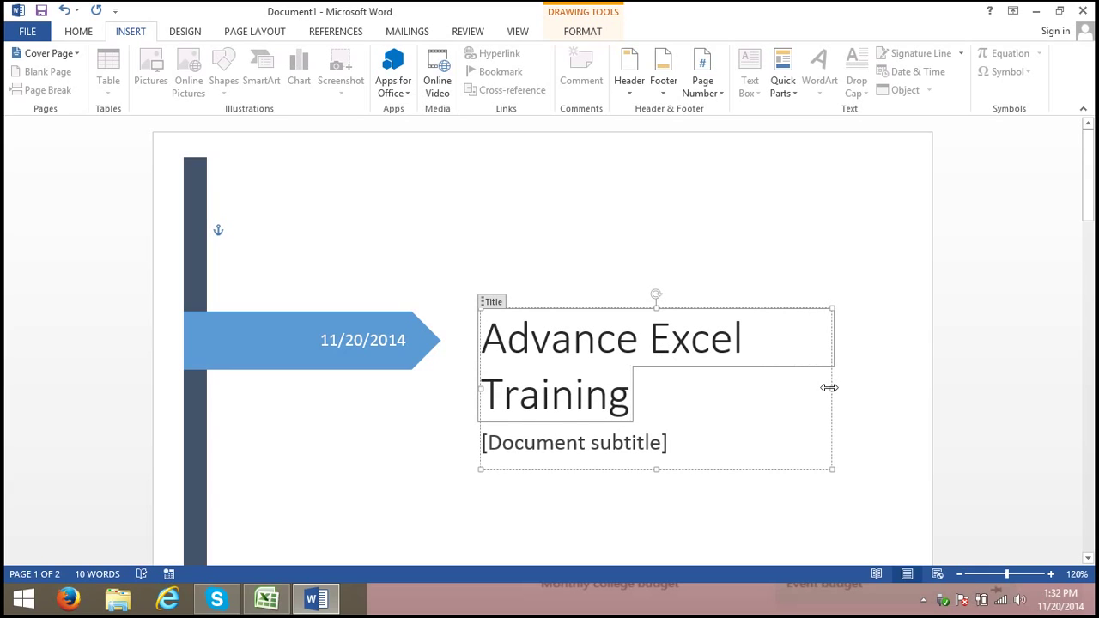
pyautogui.moveTo(832, 389); pyautogui.dragTo(911, 386)
pyautogui.click(684, 395)
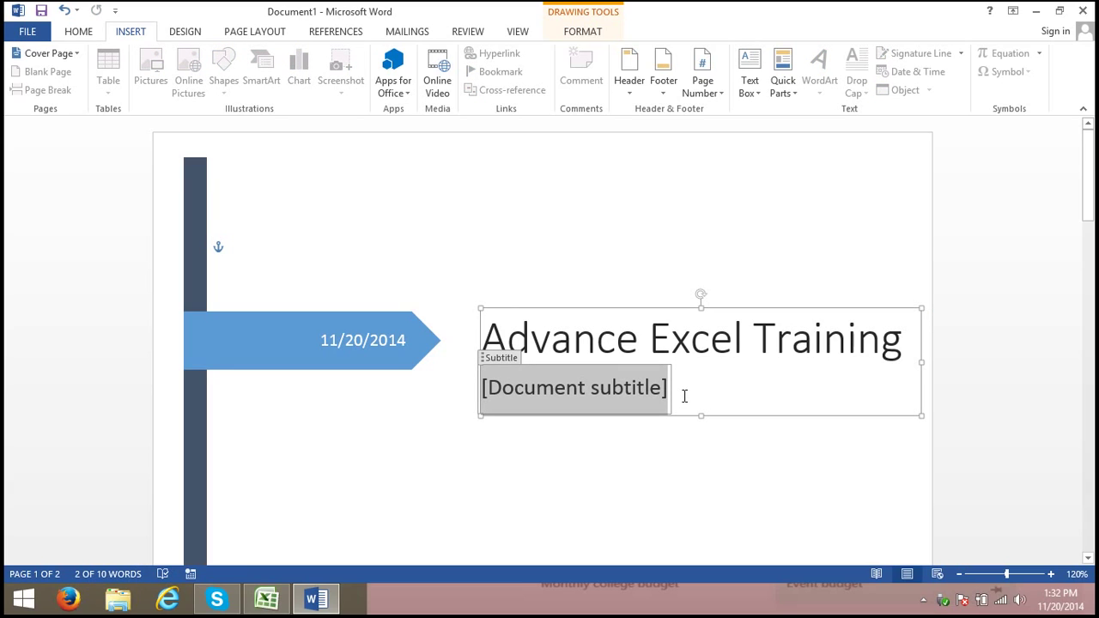
# - Enter the cover subtitle 'MIS Report Automation with Excel'
pyautogui.write('MIS ')
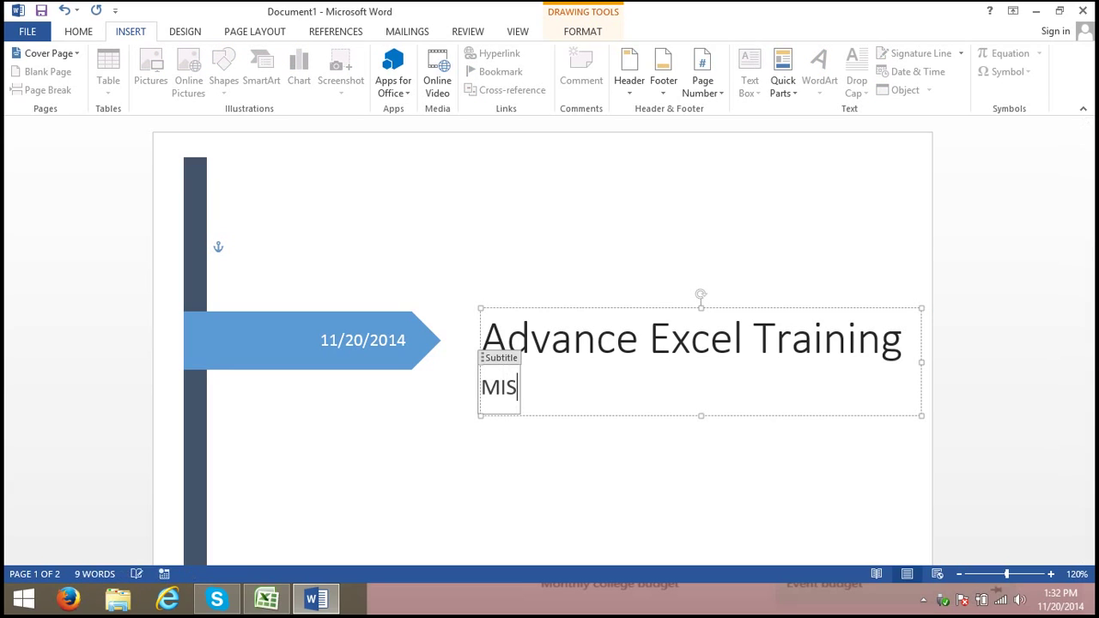
pyautogui.write('Re')
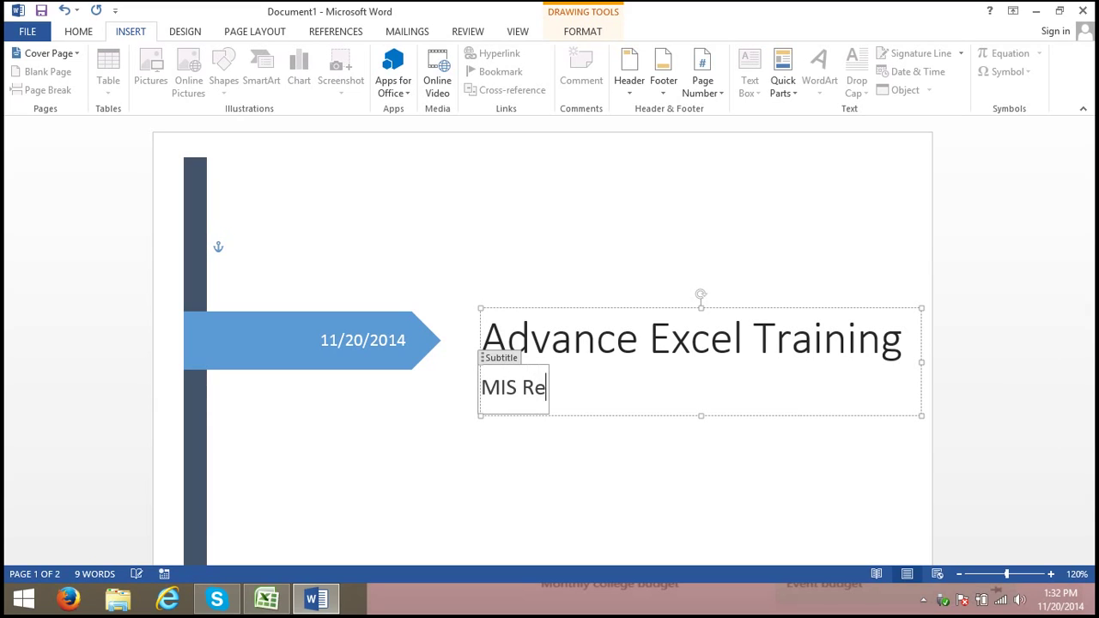
pyautogui.write('port Au')
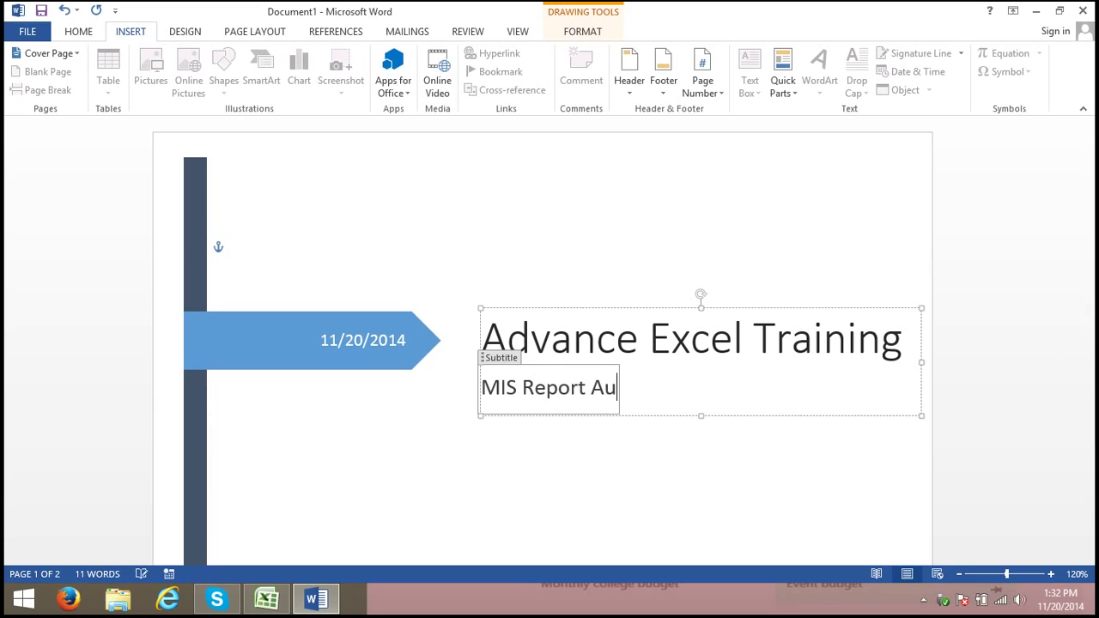
pyautogui.write('tomati')
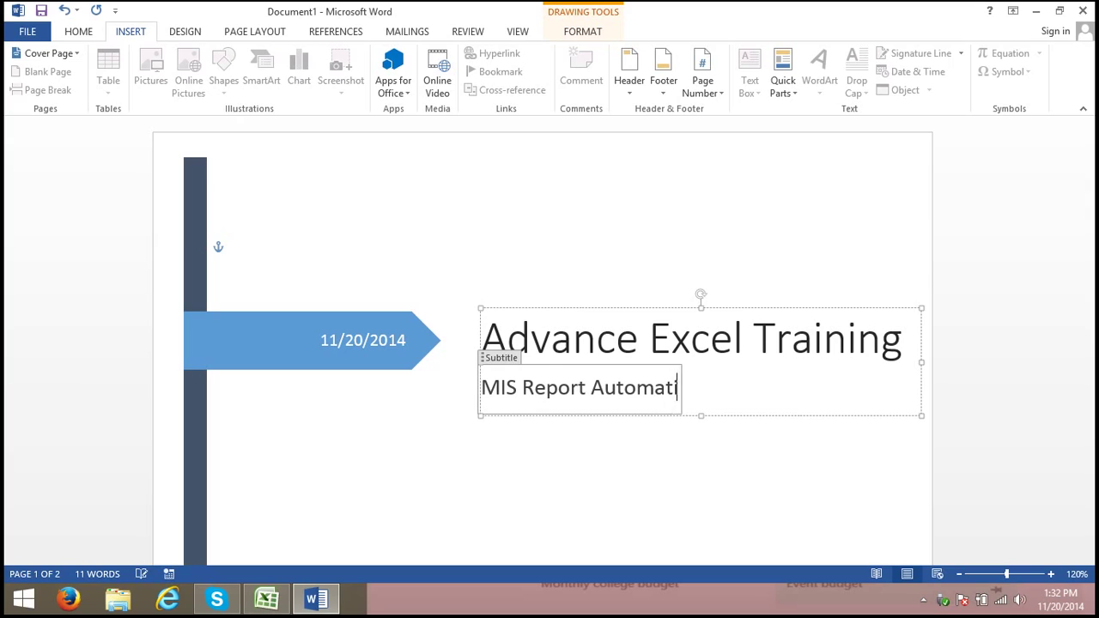
pyautogui.write('on with ')
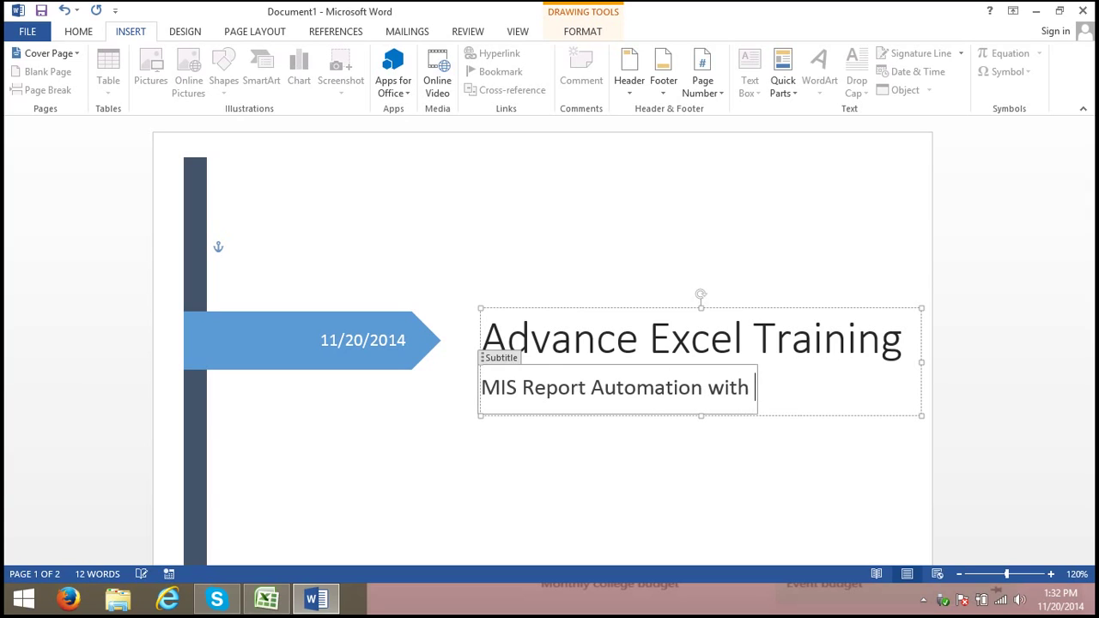
pyautogui.write('Excel')
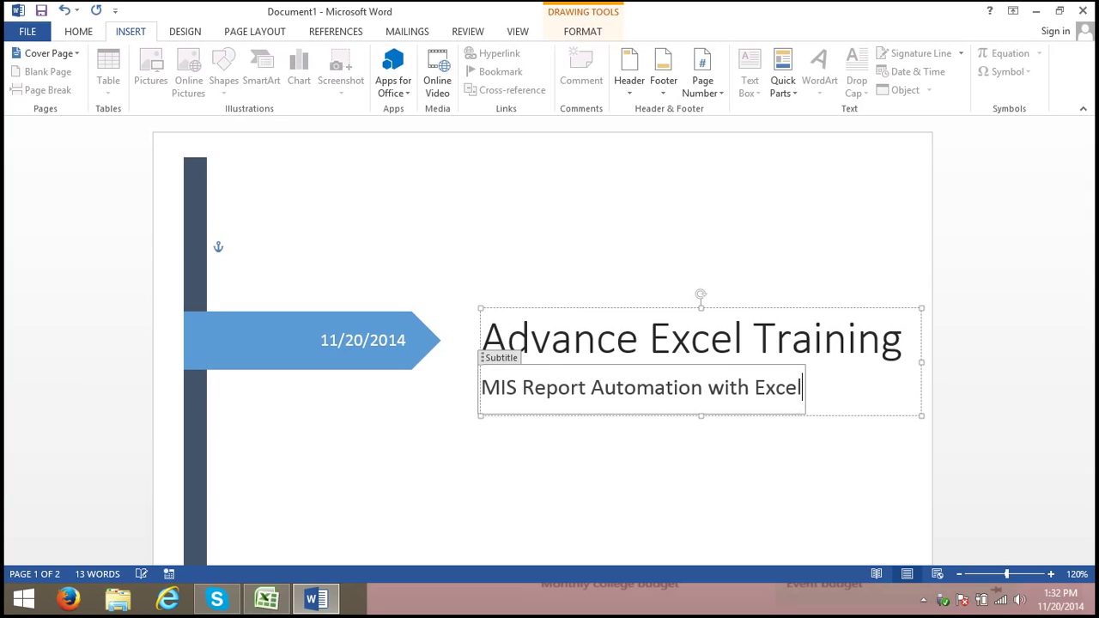
pyautogui.click(417, 441)
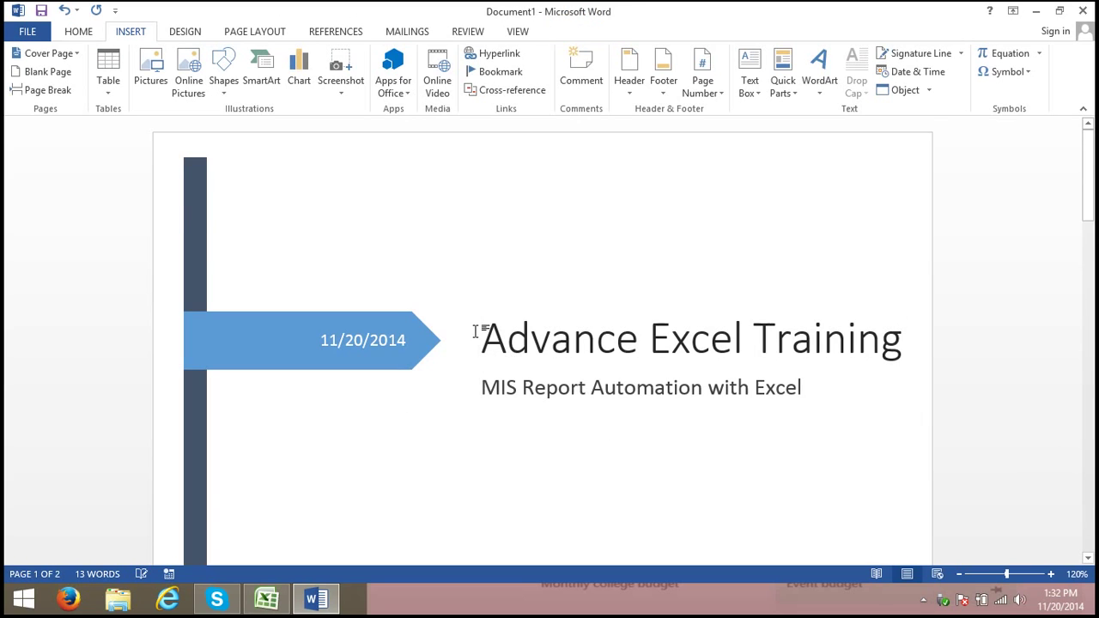
# - Replace the cover page's [COMPANY NAME] placeholder with IPT DELHI
pyautogui.scroll(-5, 543, 427)
pyautogui.scroll(-3, 543, 427)
pyautogui.click(485, 394)
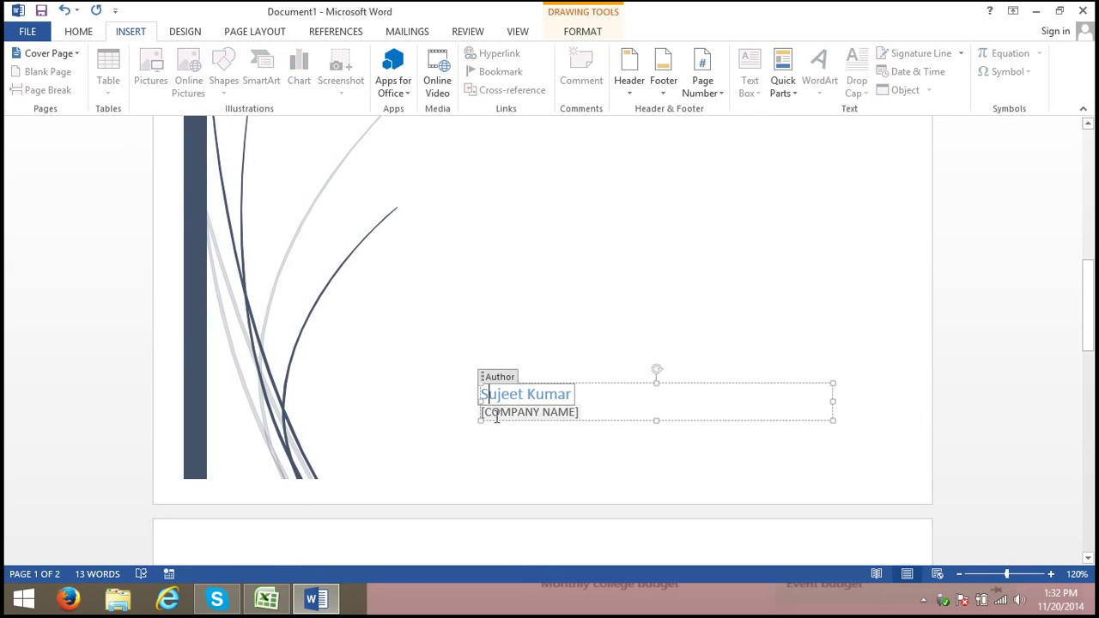
pyautogui.click(586, 412)
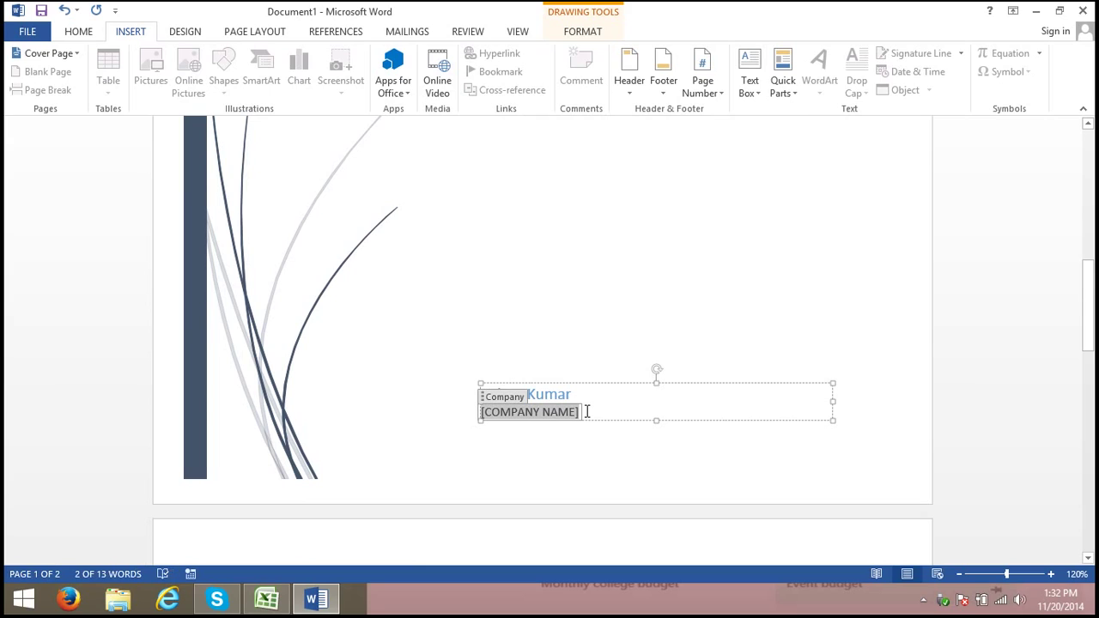
pyautogui.write('IP')
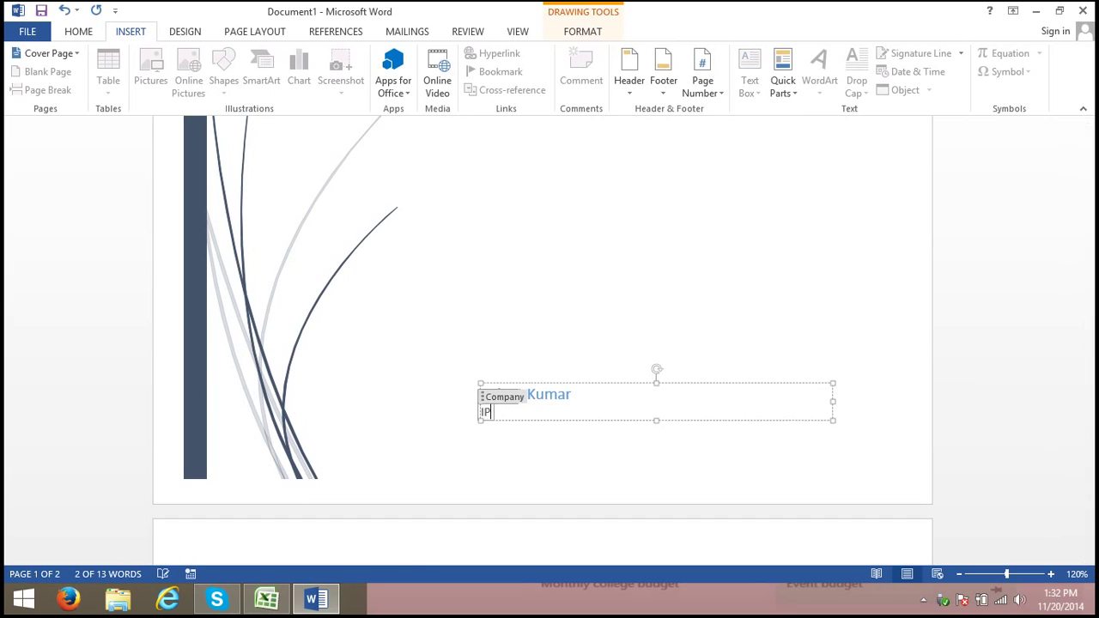
pyautogui.write('T DELH')
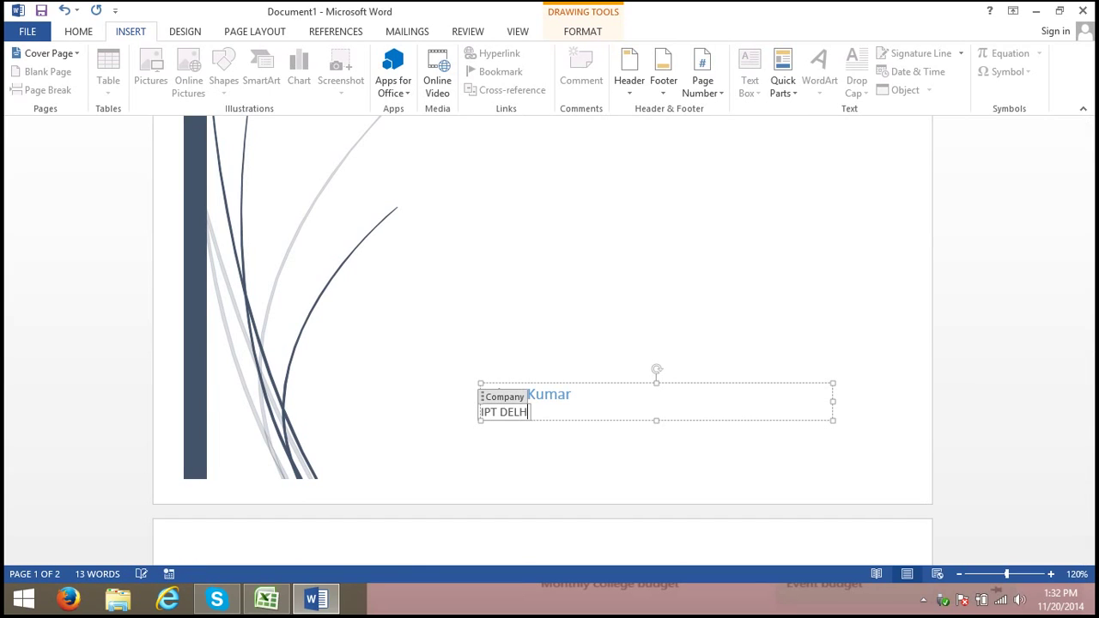
pyautogui.write('I')
pyautogui.click(506, 355)
pyautogui.scroll(-4, 505, 356)
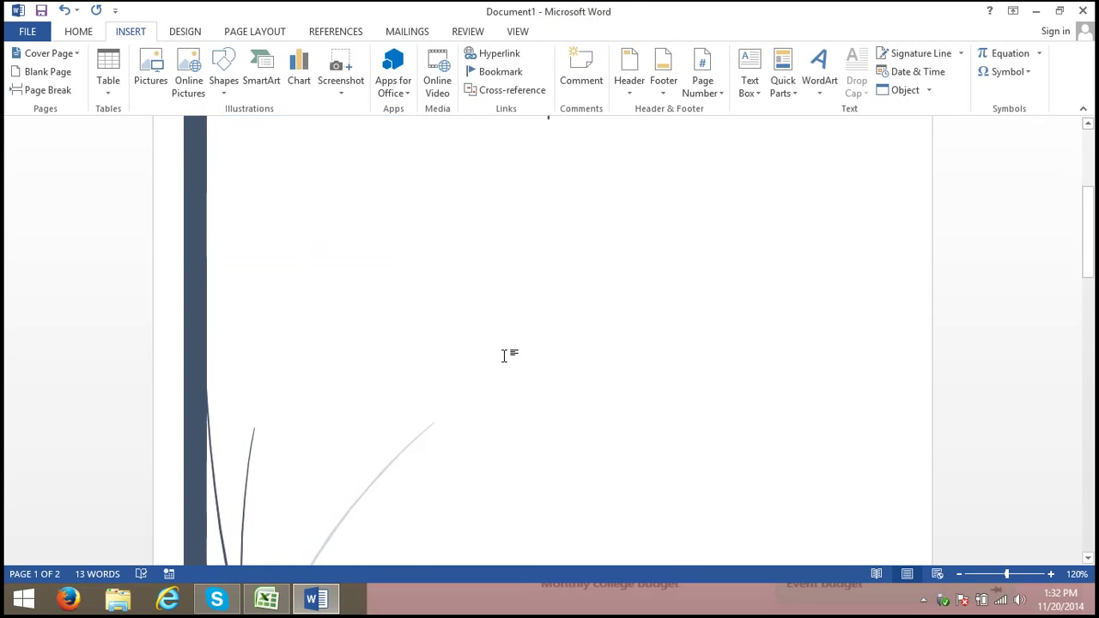
pyautogui.scroll(-3, 506, 355)
pyautogui.scroll(4, 506, 355)
pyautogui.scroll(4, 505, 356)
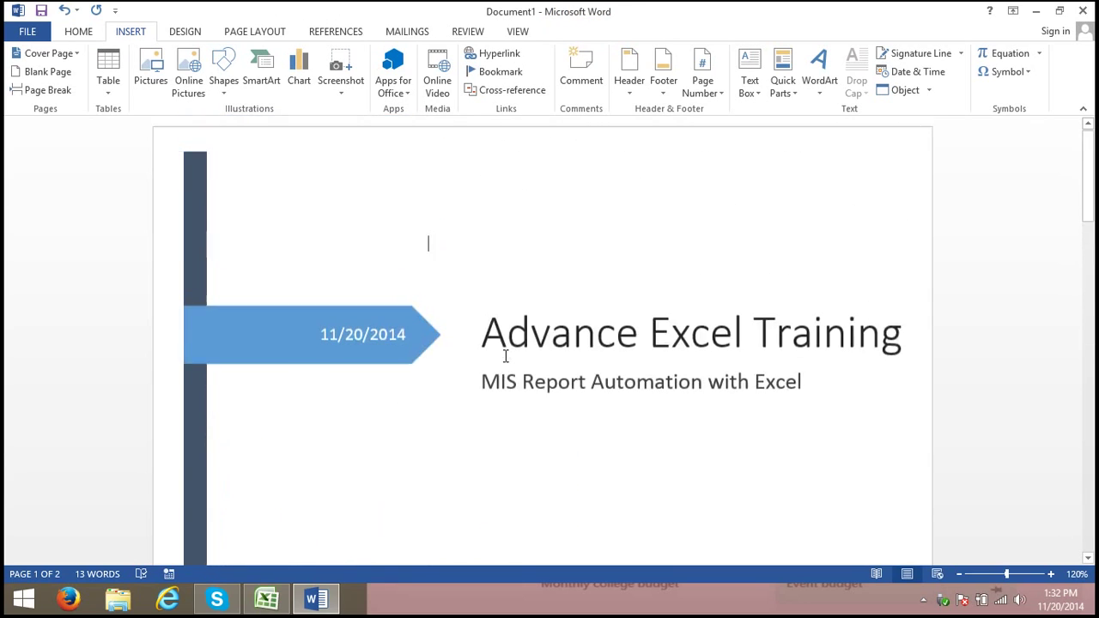
pyautogui.scroll(-2, 505, 356)
pyautogui.scroll(-5, 505, 356)
pyautogui.scroll(-6, 498, 367)
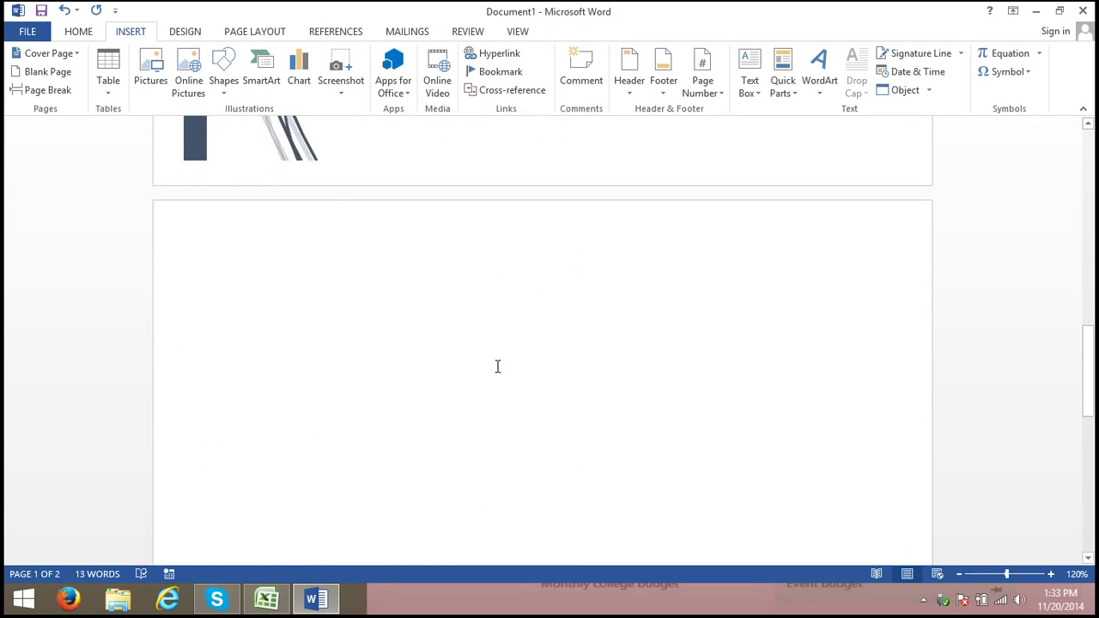
pyautogui.scroll(3, 498, 366)
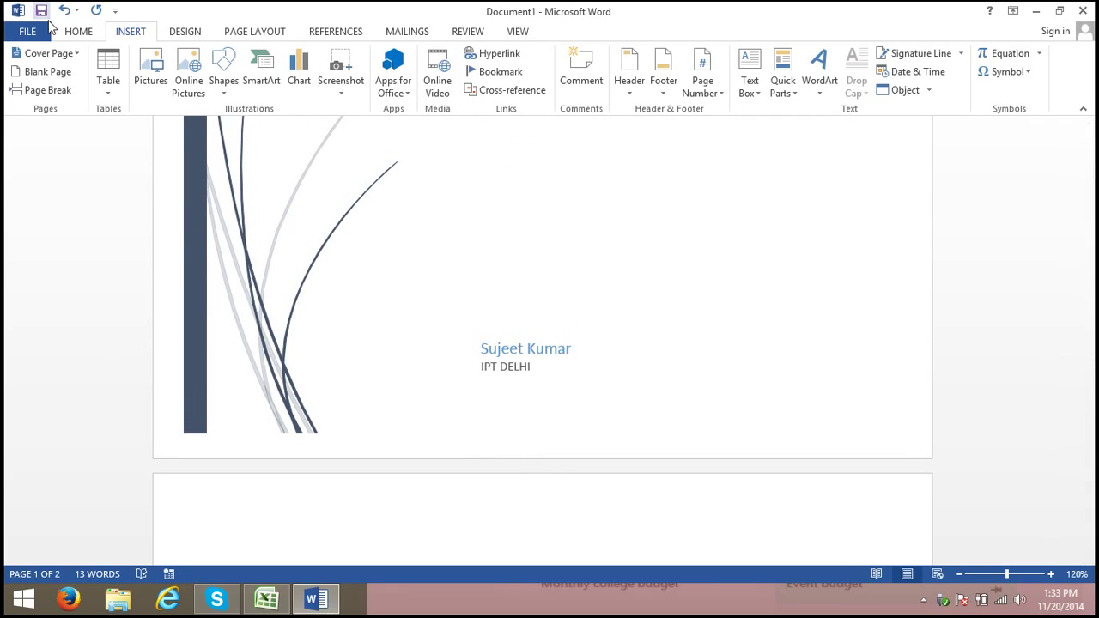
pyautogui.scroll(3, 305, 292)
pyautogui.scroll(5, 305, 291)
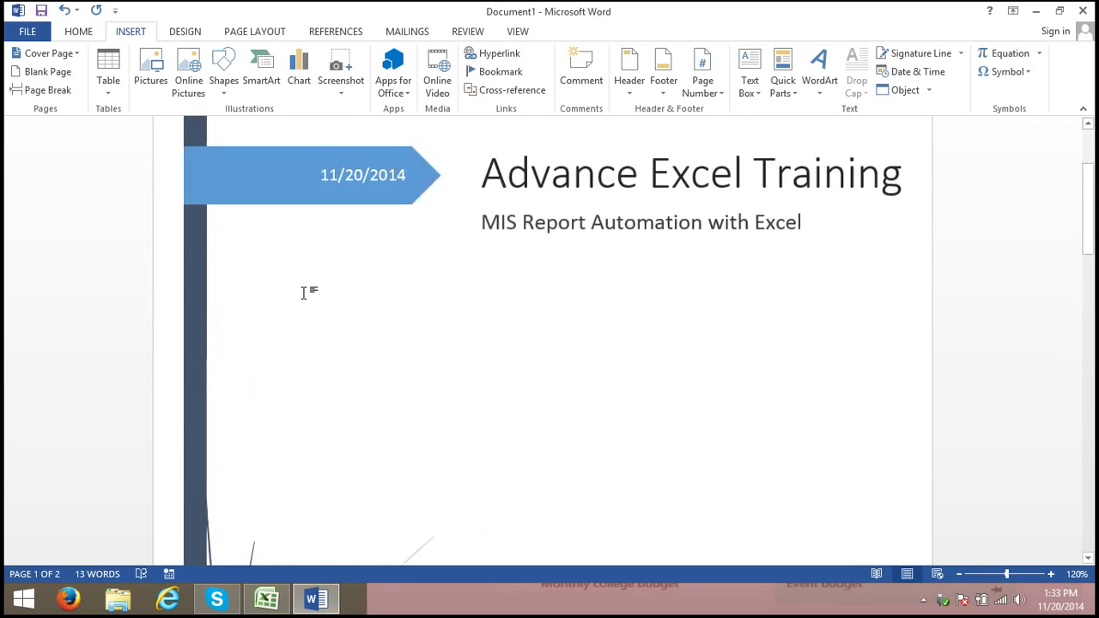
pyautogui.scroll(3, 305, 291)
pyautogui.scroll(-5, 241, 557)
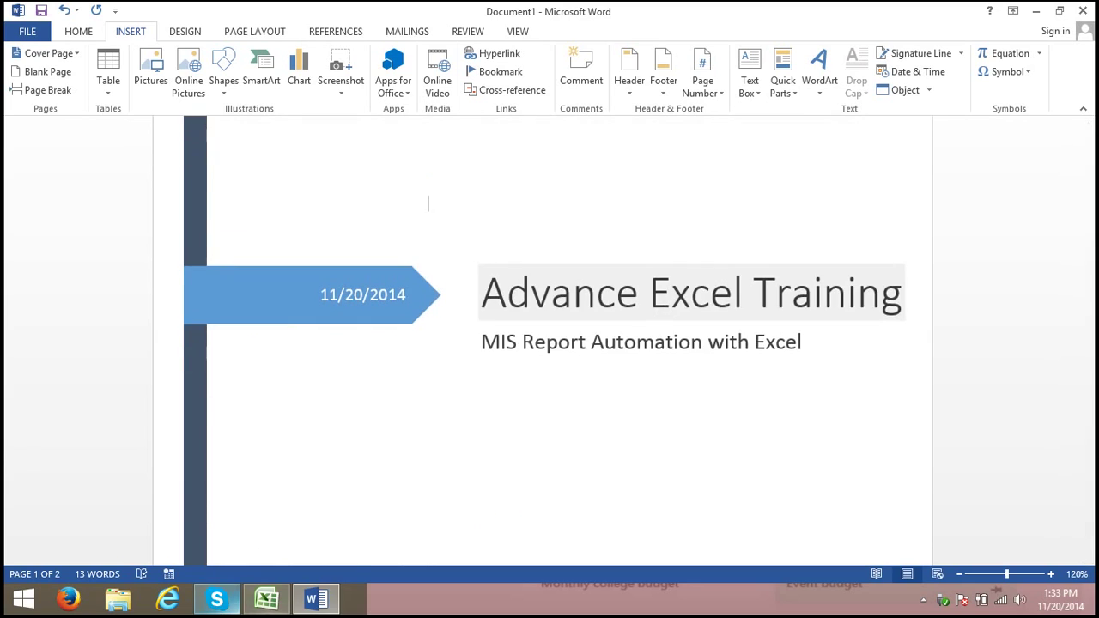
pyautogui.scroll(2, 417, 361)
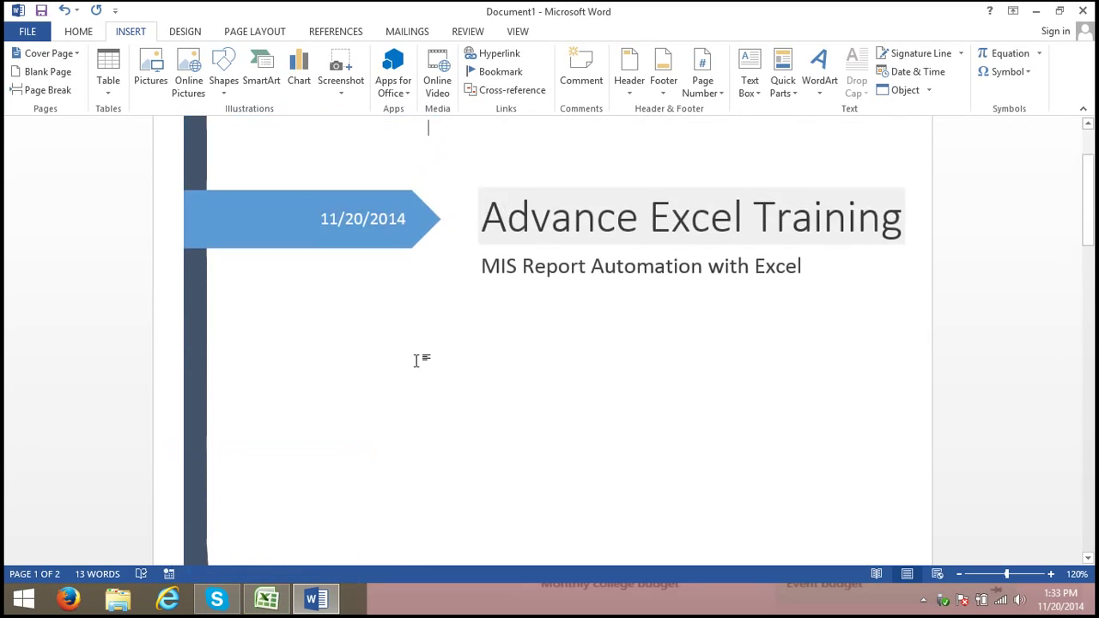
pyautogui.scroll(-3, 417, 361)
pyautogui.scroll(-3, 418, 361)
pyautogui.scroll(-5, 417, 360)
pyautogui.scroll(-3, 417, 387)
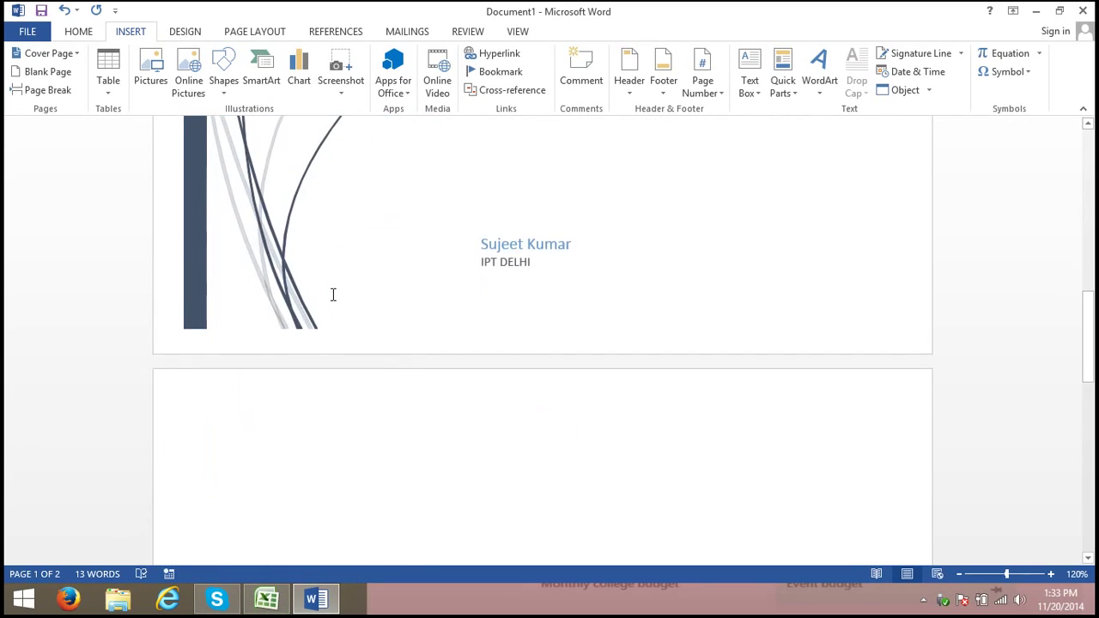
pyautogui.click(278, 251)
# - Insert a blank page on page 2, after the cover page, making three pages
pyautogui.scroll(-3, 397, 473)
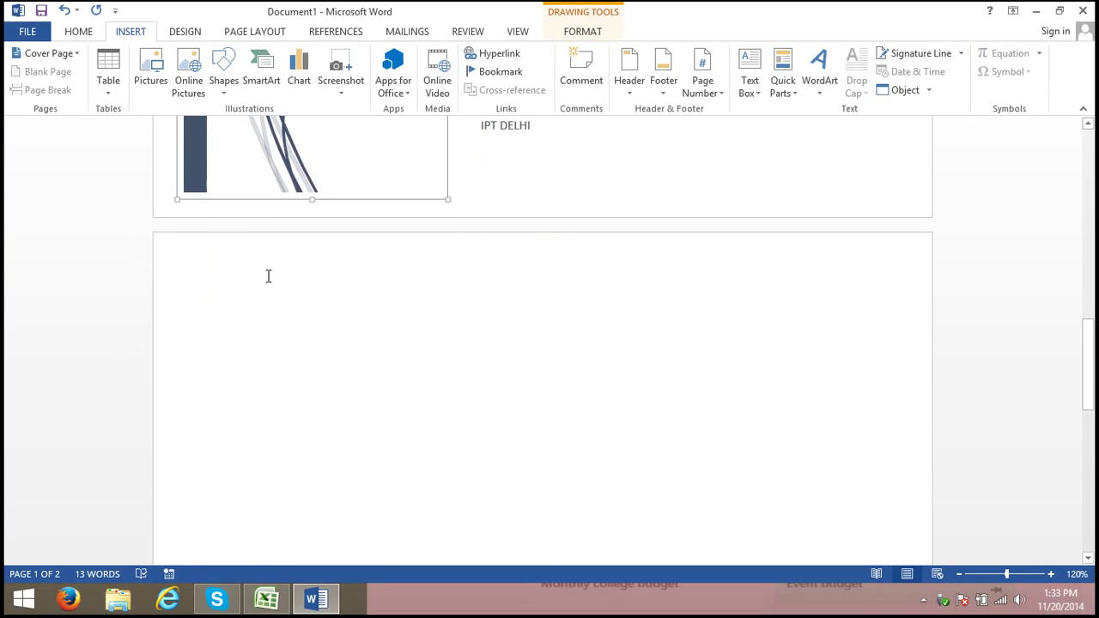
pyautogui.click(267, 275)
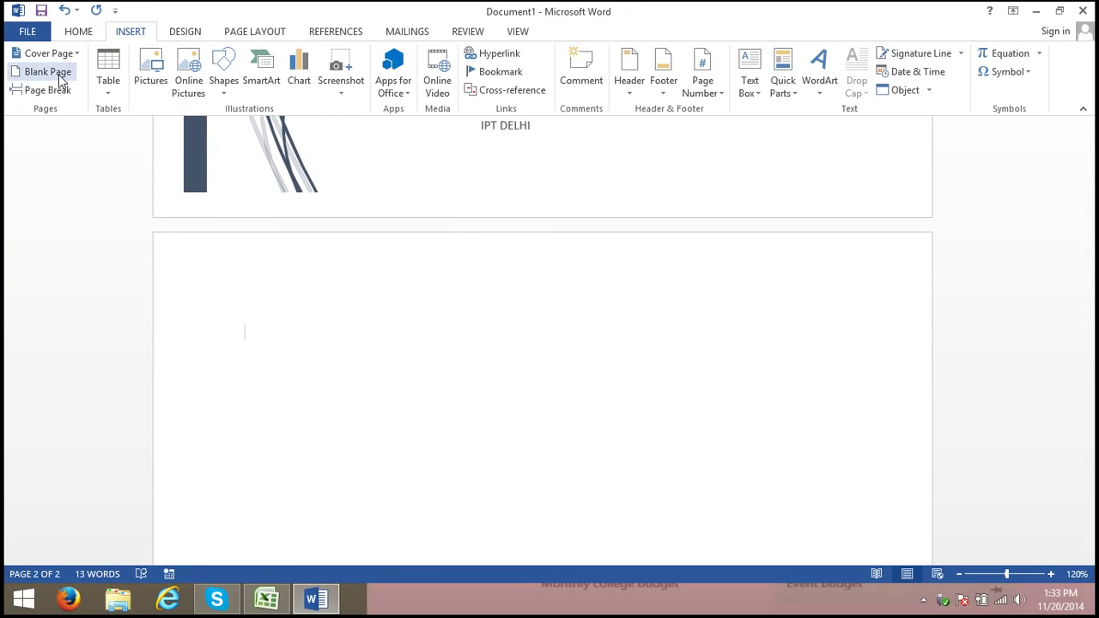
pyautogui.click(48, 72)
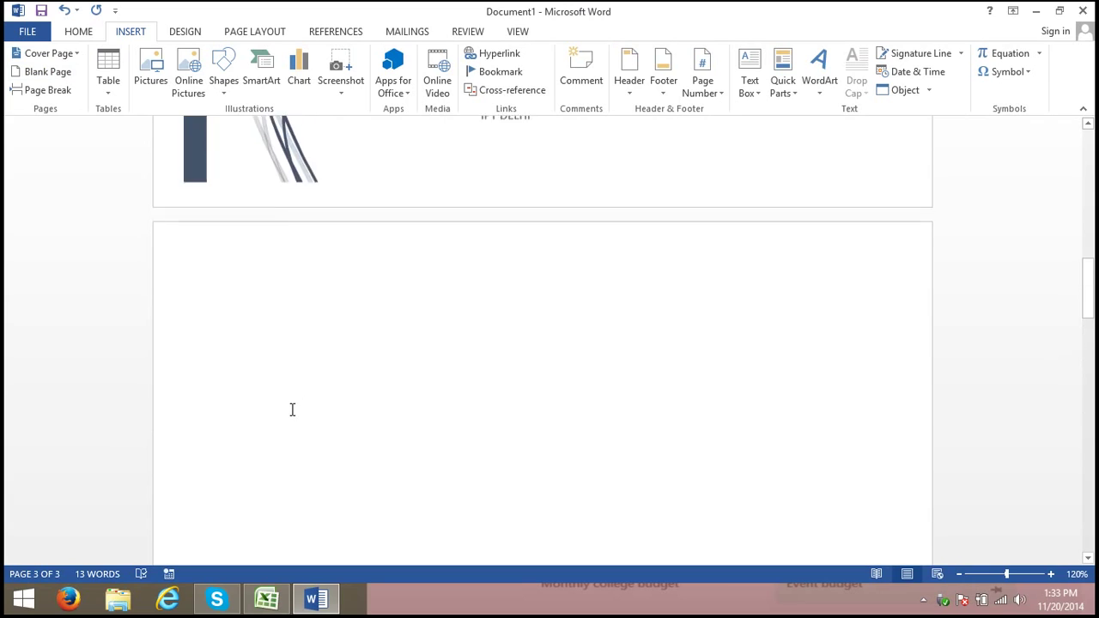
pyautogui.scroll(3, 292, 410)
pyautogui.scroll(-3, 290, 411)
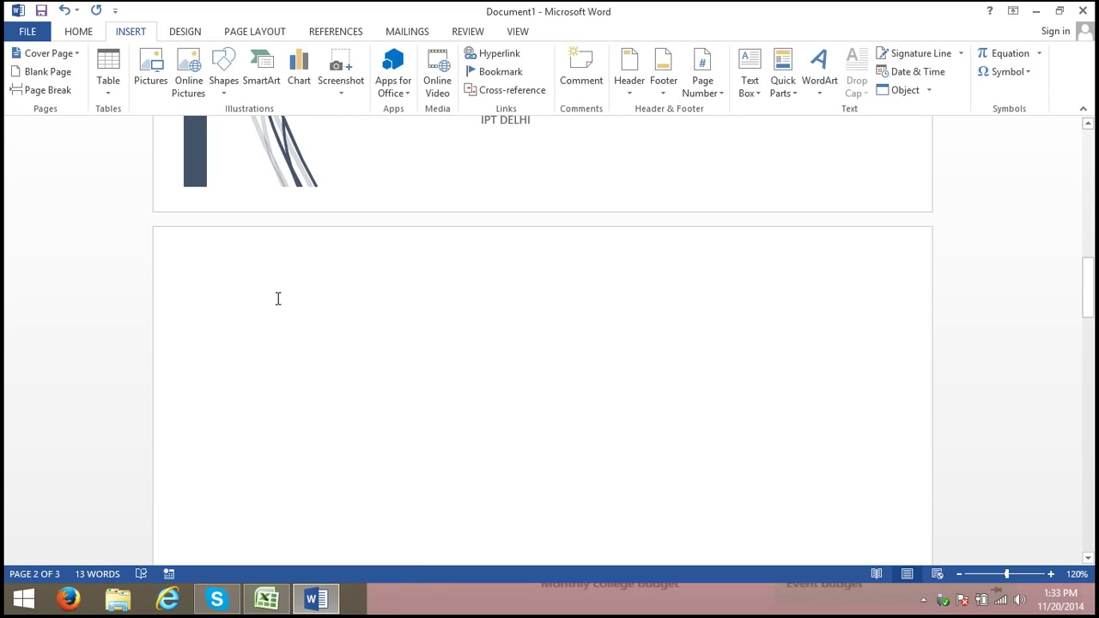
# - Generate filler paragraphs with =rand and insert a blank page before the Themes paragraph
pyautogui.write('=r')
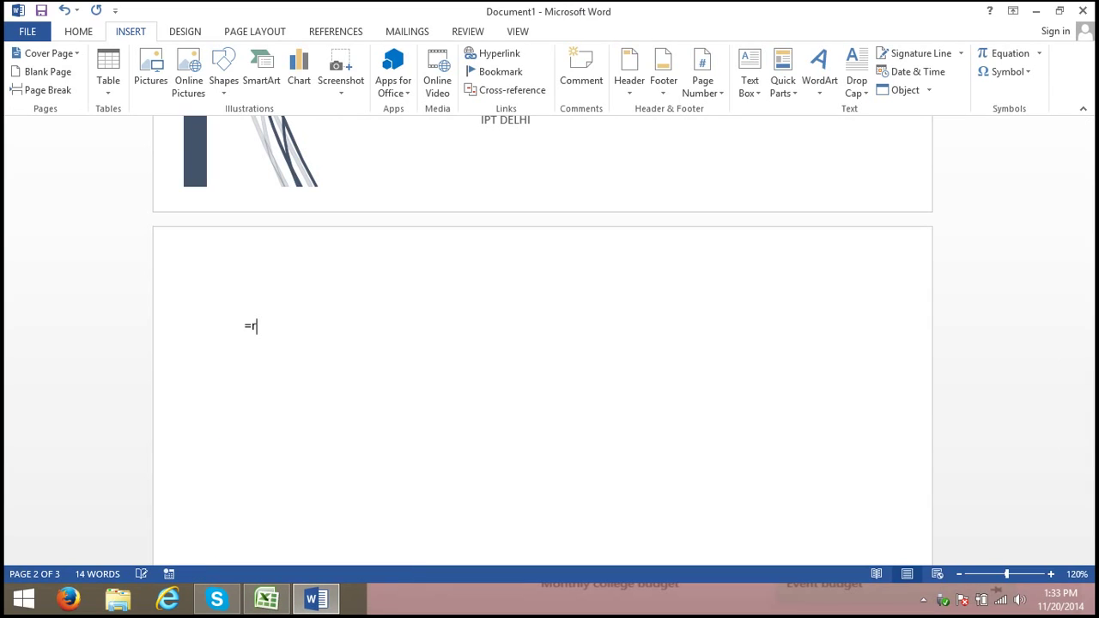
pyautogui.write('and(')
pyautogui.press('Return')
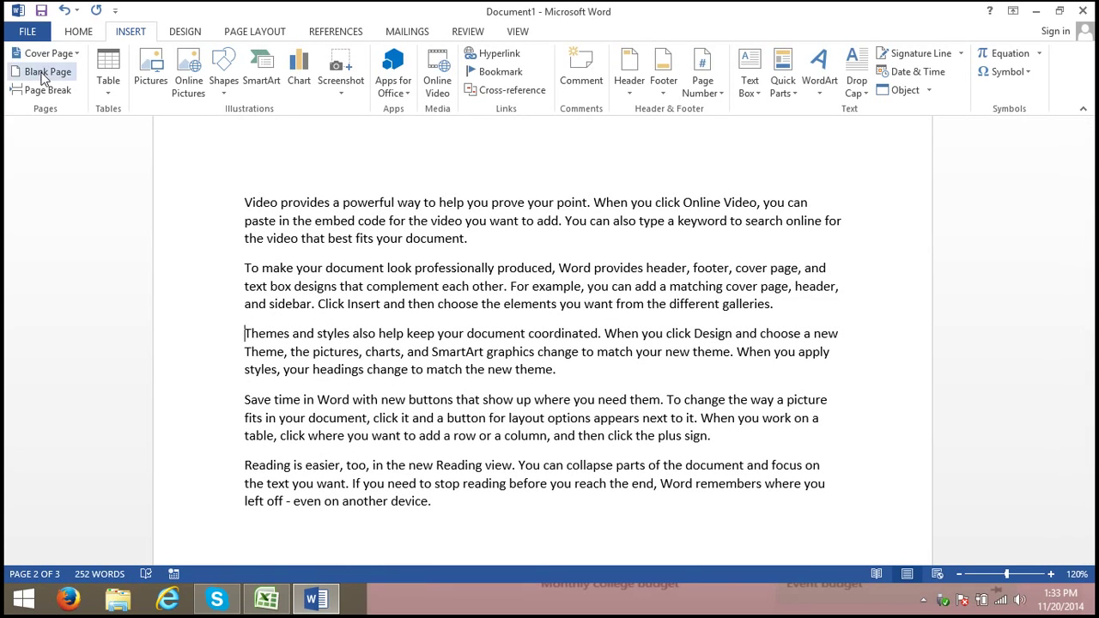
pyautogui.click(43, 73)
pyautogui.scroll(5, 412, 334)
pyautogui.scroll(3, 417, 352)
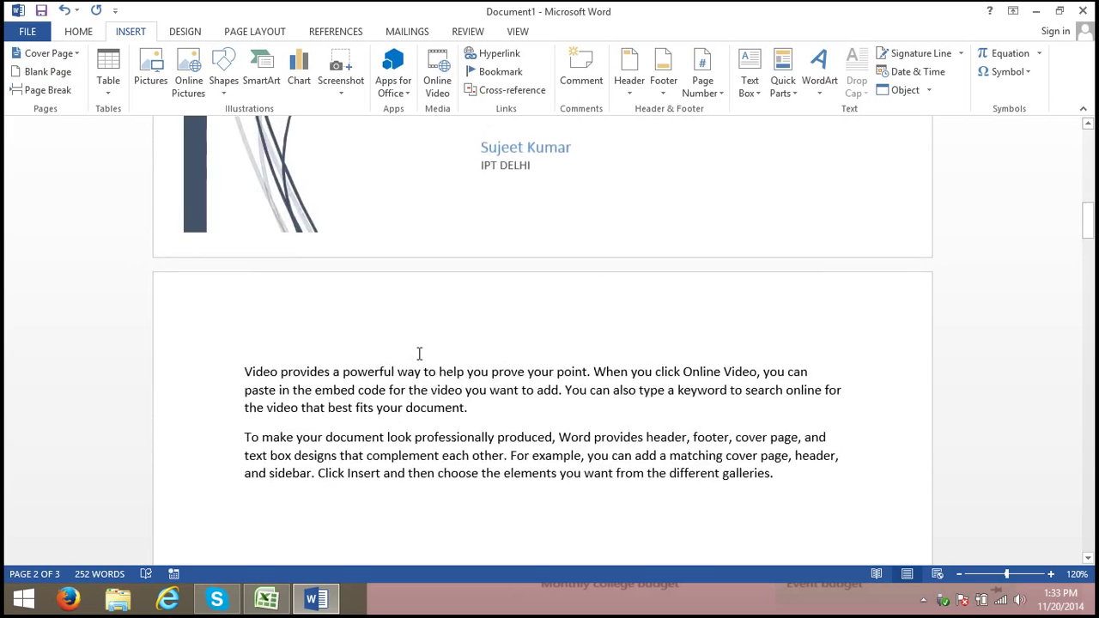
pyautogui.scroll(-8, 417, 370)
pyautogui.scroll(-3, 416, 372)
pyautogui.scroll(-5, 417, 372)
pyautogui.scroll(-4, 417, 372)
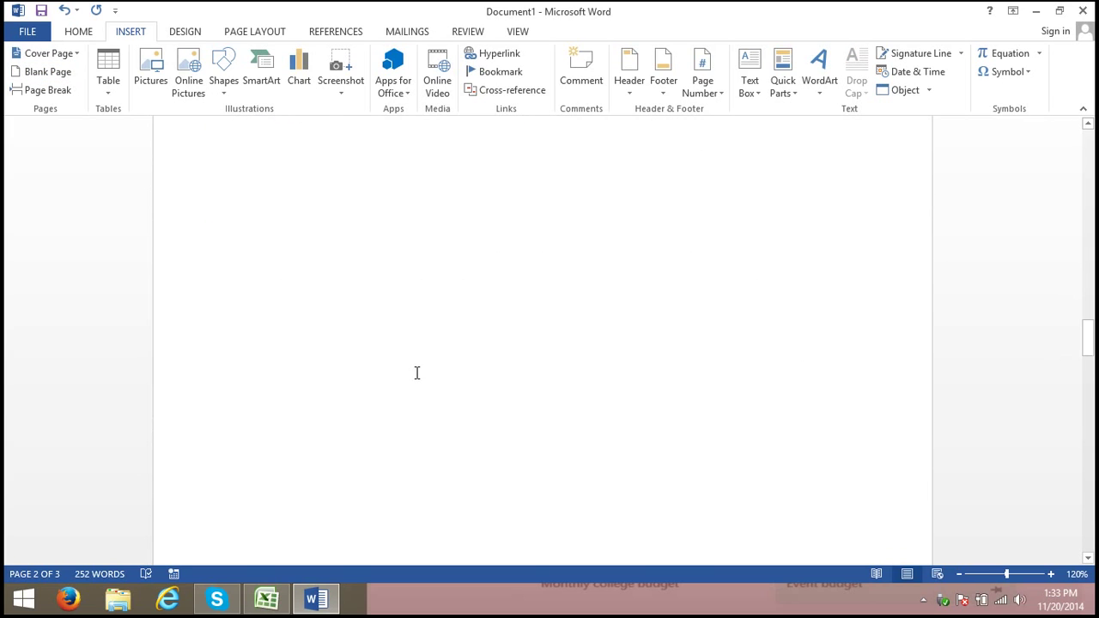
pyautogui.scroll(-4, 417, 372)
pyautogui.scroll(-6, 416, 373)
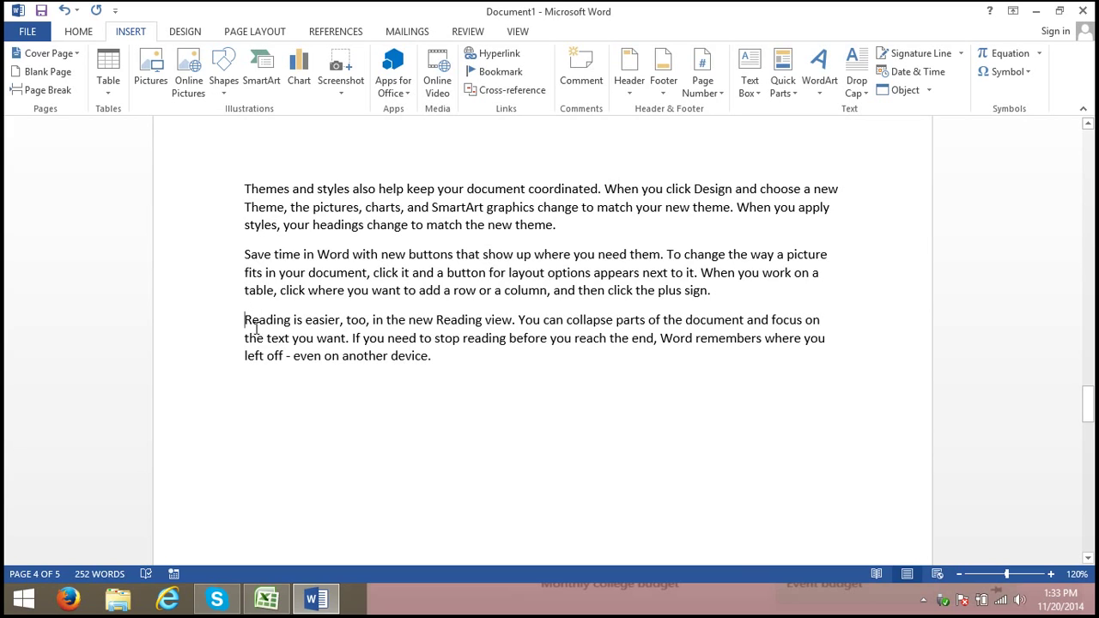
pyautogui.scroll(5, 266, 348)
pyautogui.scroll(5, 267, 349)
pyautogui.scroll(3, 267, 348)
pyautogui.scroll(3, 267, 348)
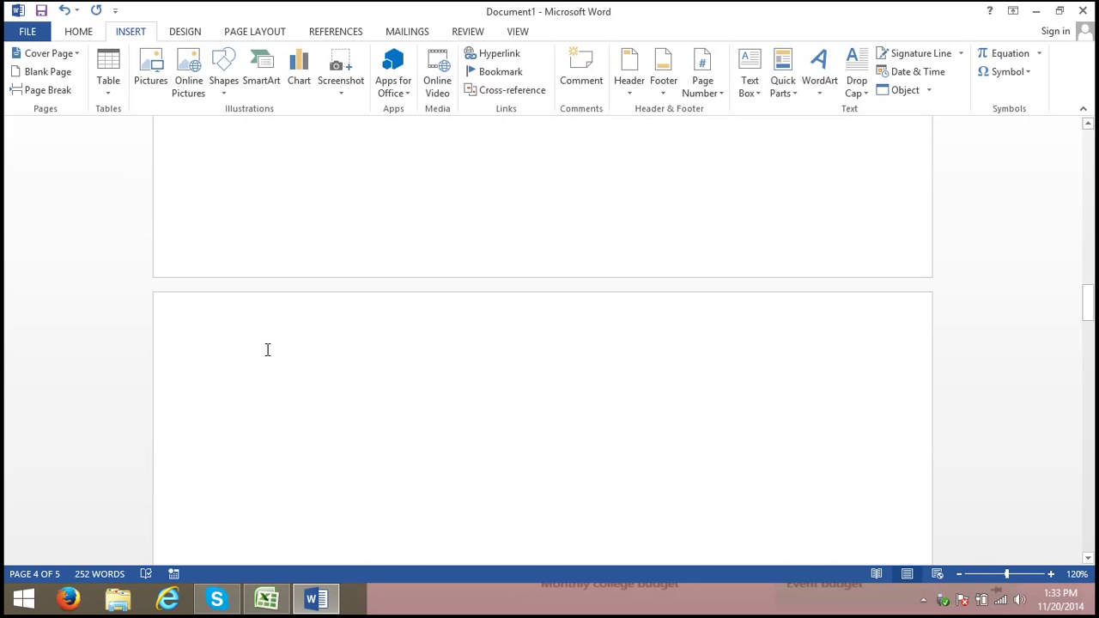
pyautogui.scroll(5, 267, 349)
pyautogui.scroll(5, 267, 348)
pyautogui.scroll(5, 267, 348)
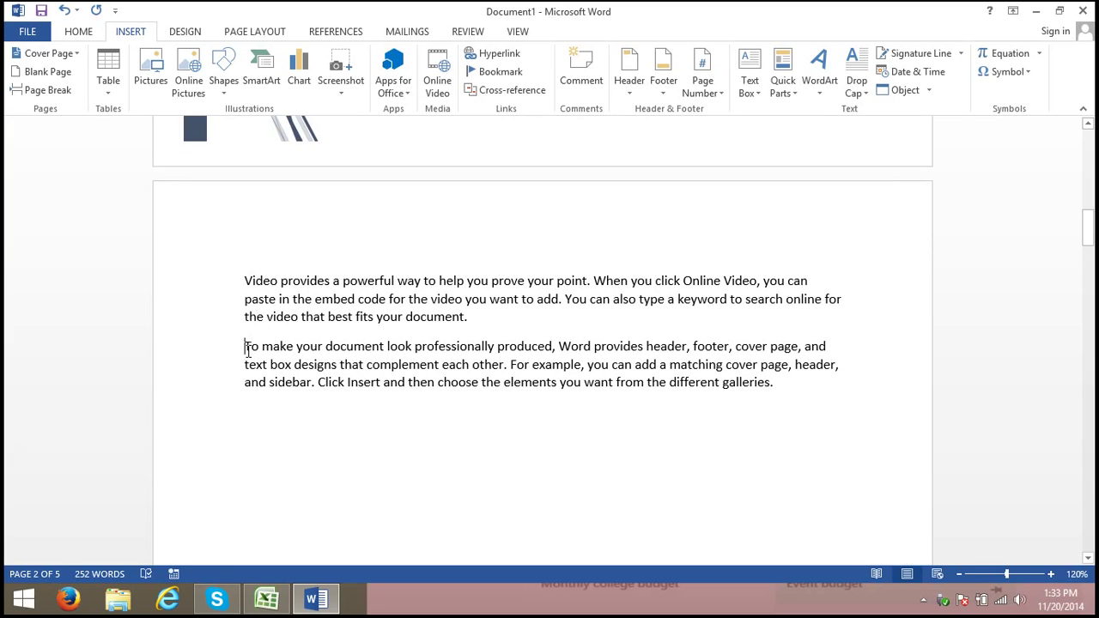
pyautogui.click(57, 91)
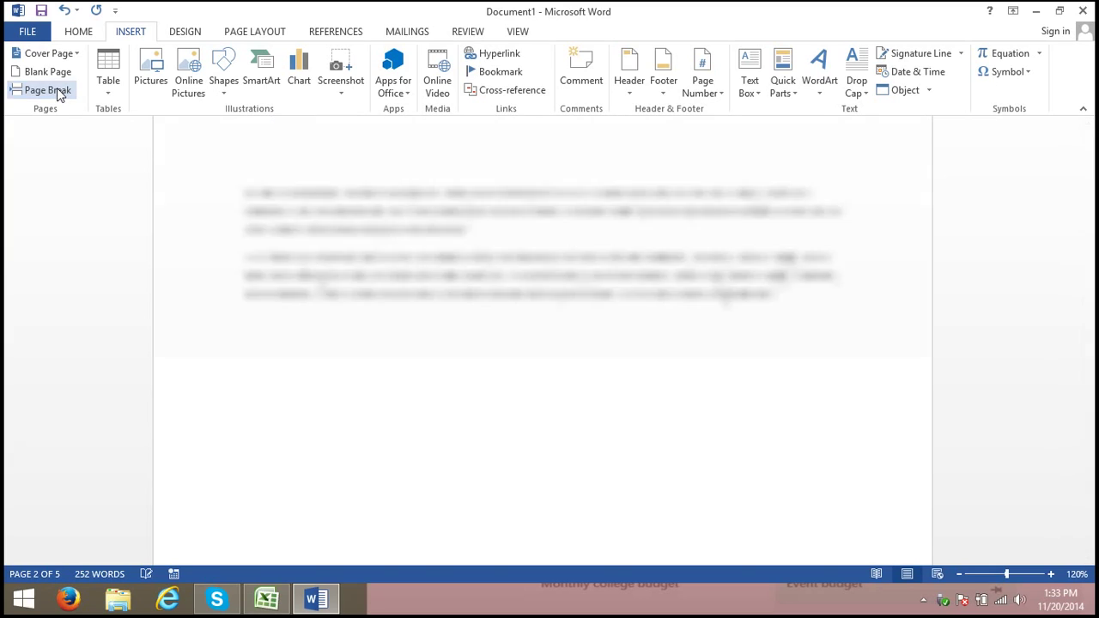
pyautogui.scroll(5, 386, 399)
pyautogui.scroll(5, 386, 399)
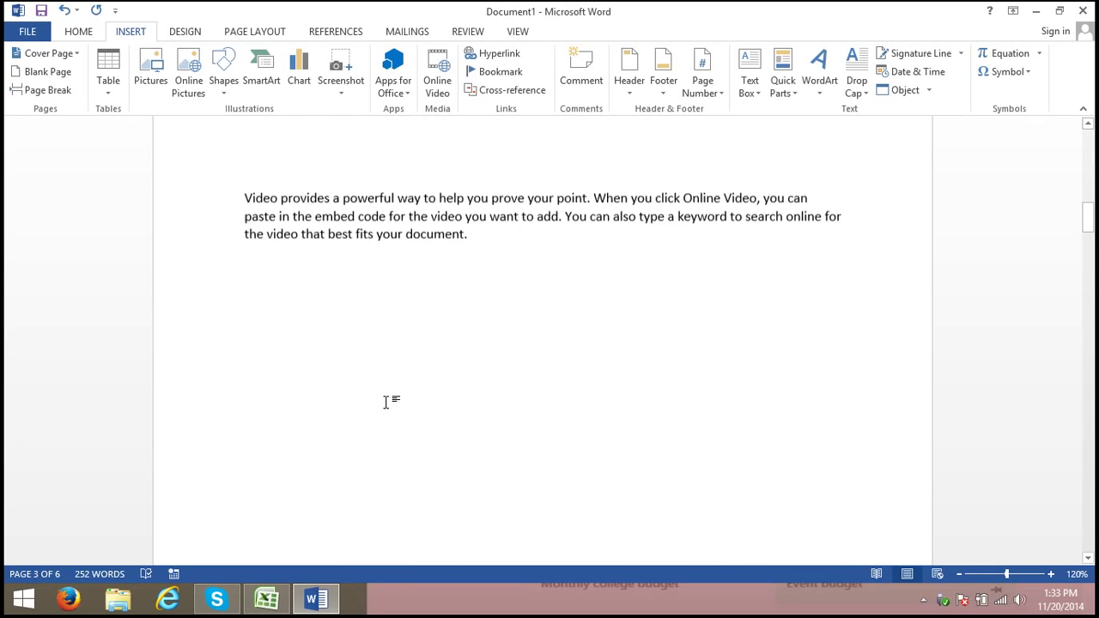
pyautogui.scroll(3, 386, 403)
pyautogui.scroll(10, 385, 402)
pyautogui.scroll(5, 386, 402)
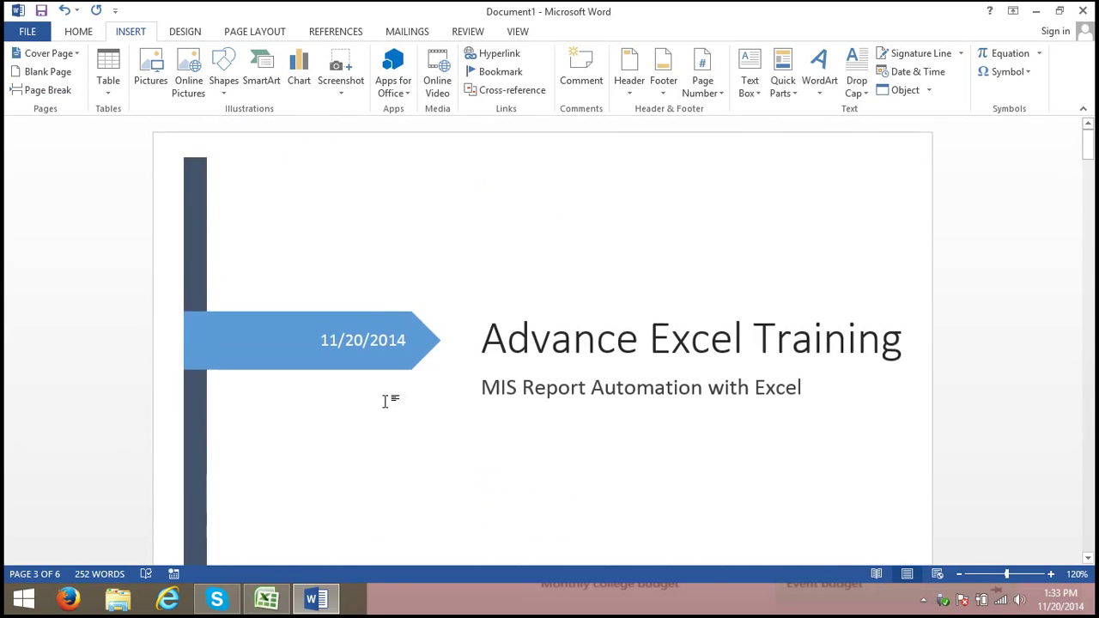
pyautogui.click(388, 340)
pyautogui.scroll(-3, 638, 405)
pyautogui.scroll(-8, 638, 404)
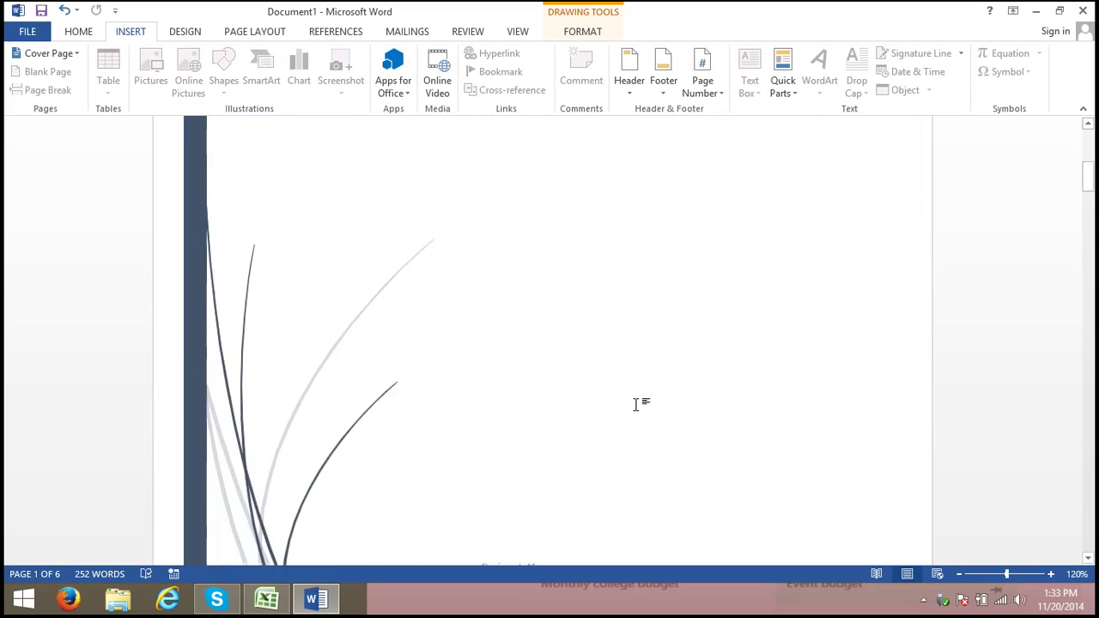
pyautogui.scroll(-5, 638, 404)
pyautogui.scroll(-5, 636, 405)
pyautogui.click(619, 393)
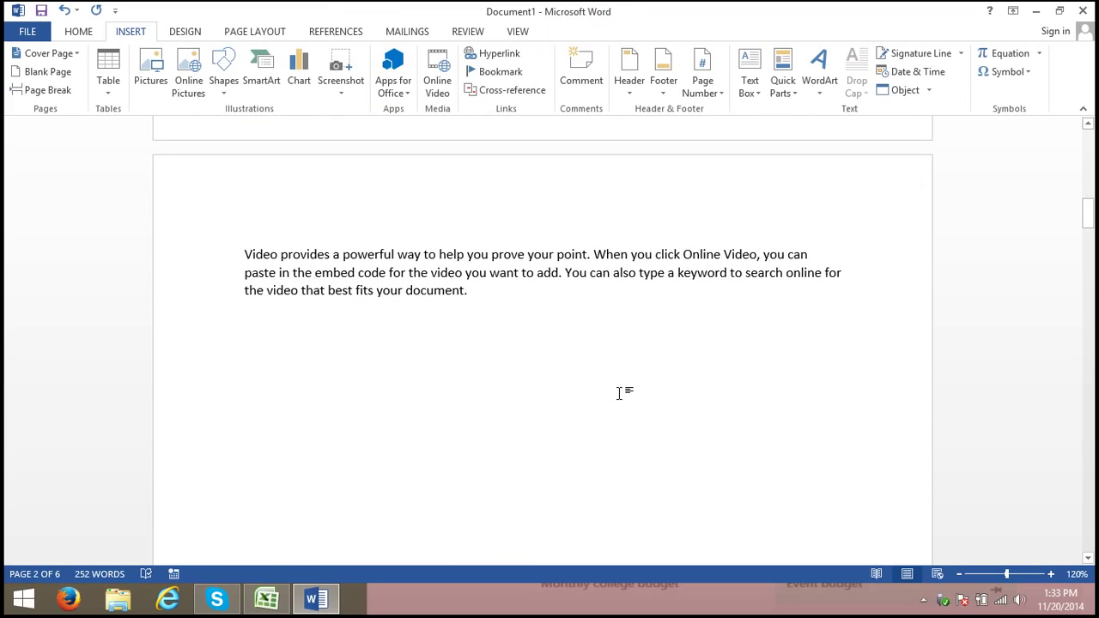
pyautogui.scroll(-3, 619, 393)
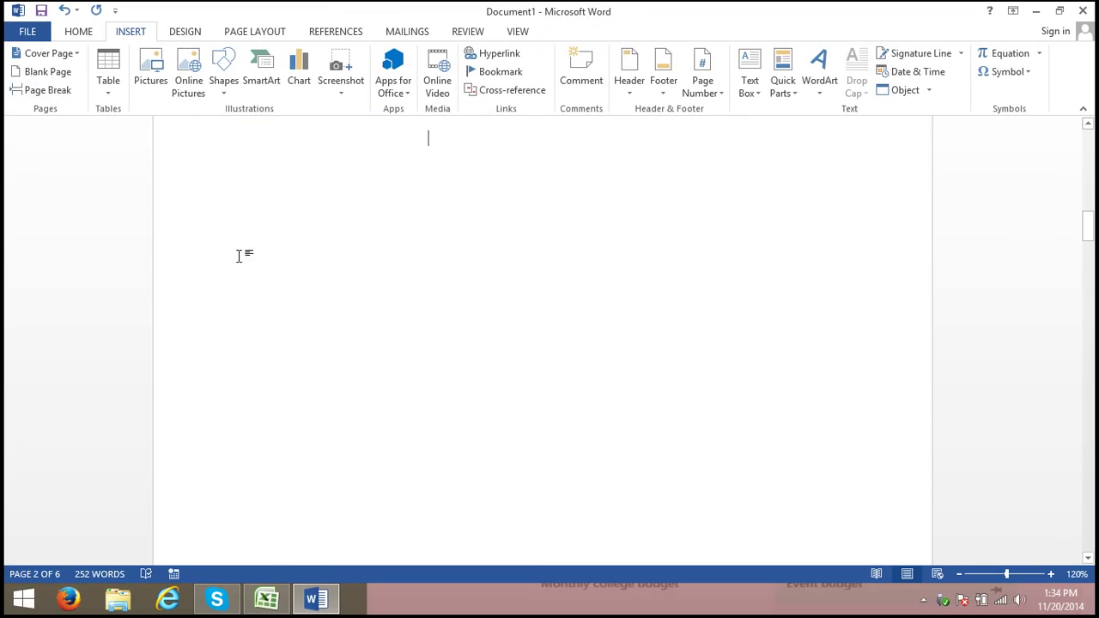
pyautogui.scroll(-5, 391, 338)
pyautogui.scroll(-5, 393, 338)
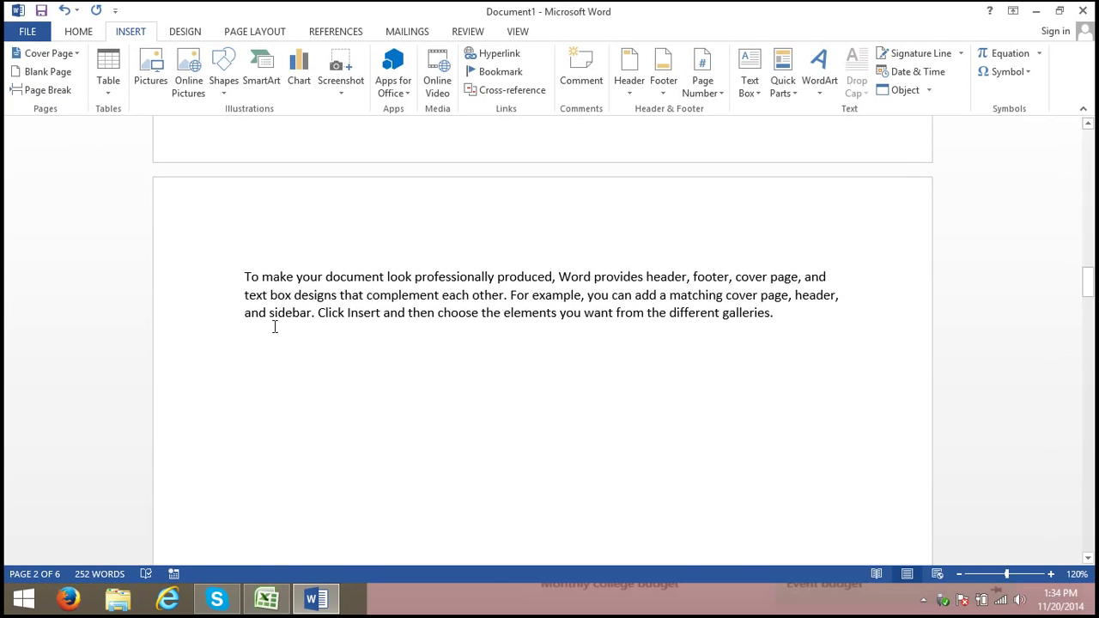
pyautogui.scroll(5, 300, 403)
pyautogui.scroll(5, 324, 491)
pyautogui.scroll(5, 323, 491)
pyautogui.scroll(10, 324, 491)
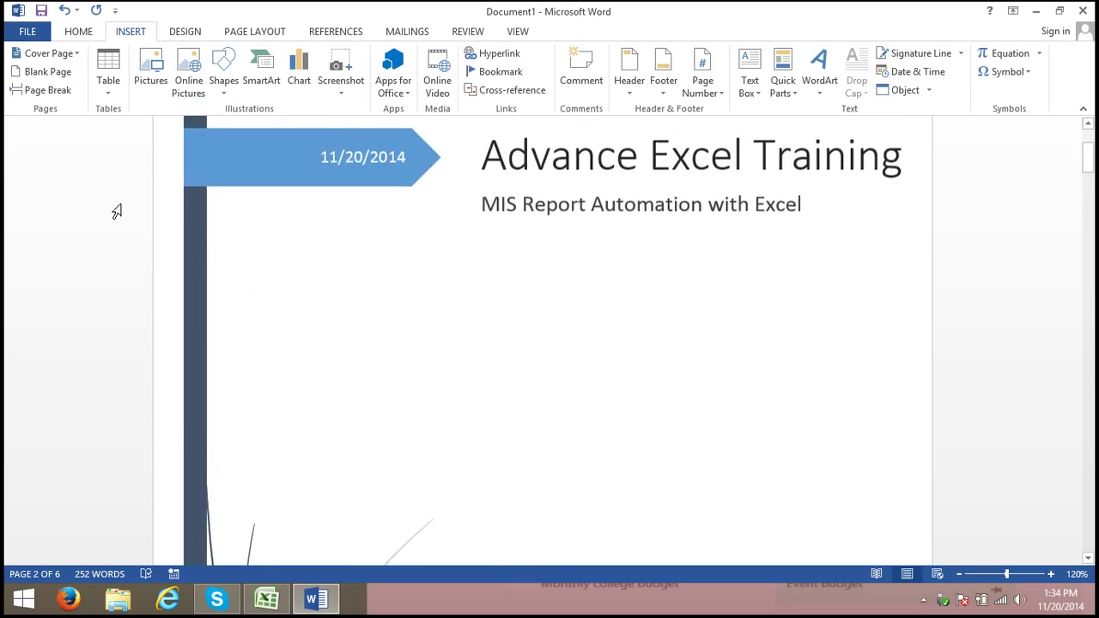
# - Swap the cover page for the Insight 1 design from the Cover Page gallery
pyautogui.click(76, 56)
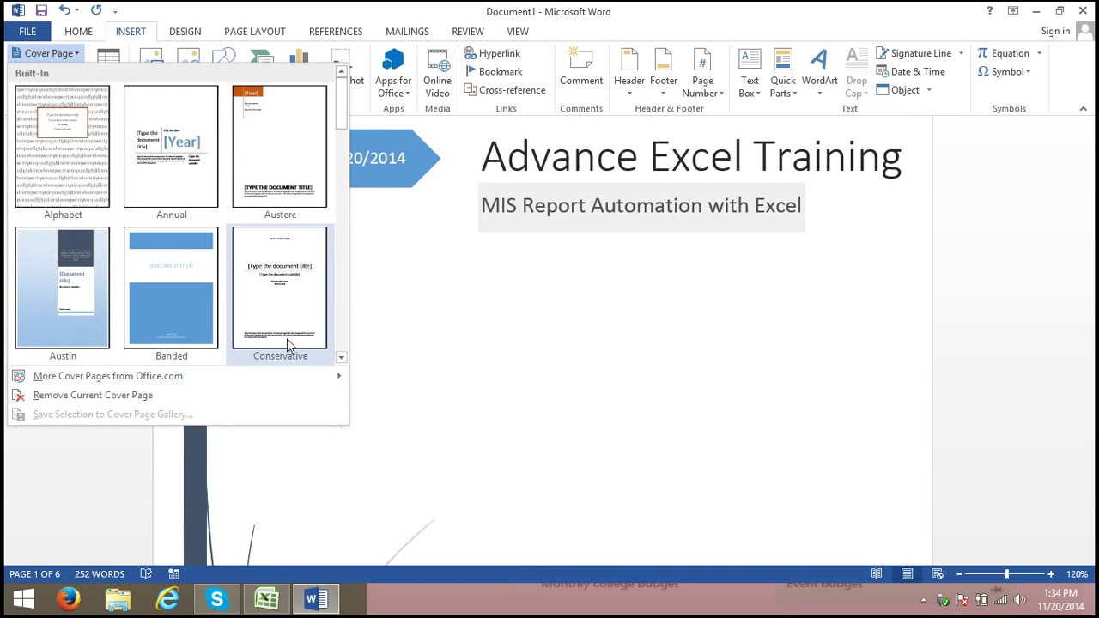
pyautogui.scroll(-5, 194, 342)
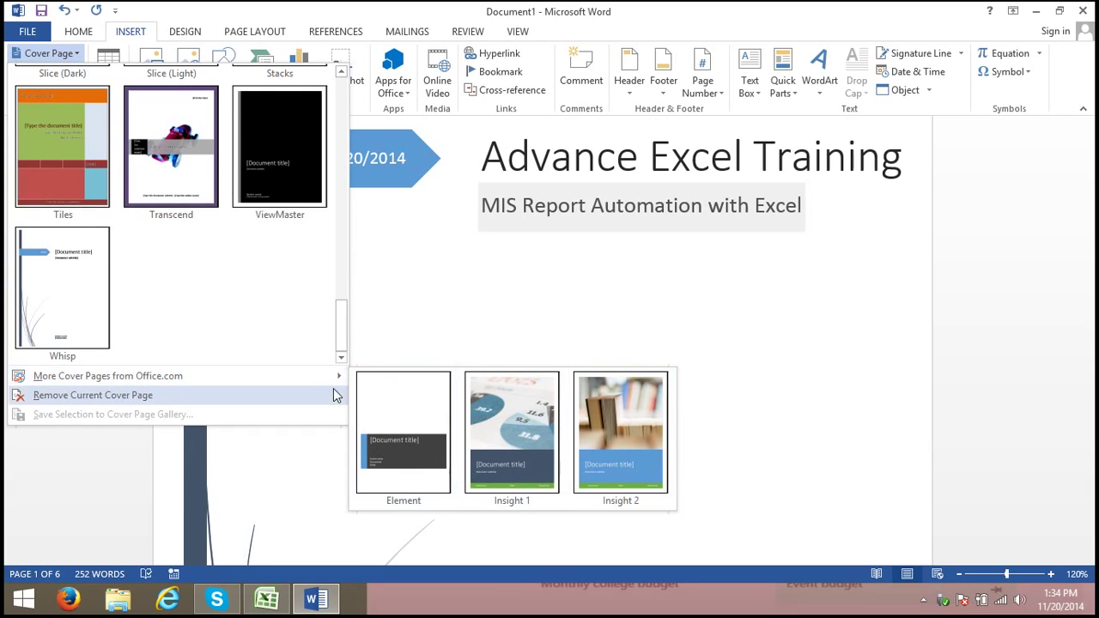
pyautogui.click(502, 445)
# - Select the pie-chart picture on the Insight 1 cover page and bring up the Cover Page gallery
pyautogui.scroll(-2, 498, 451)
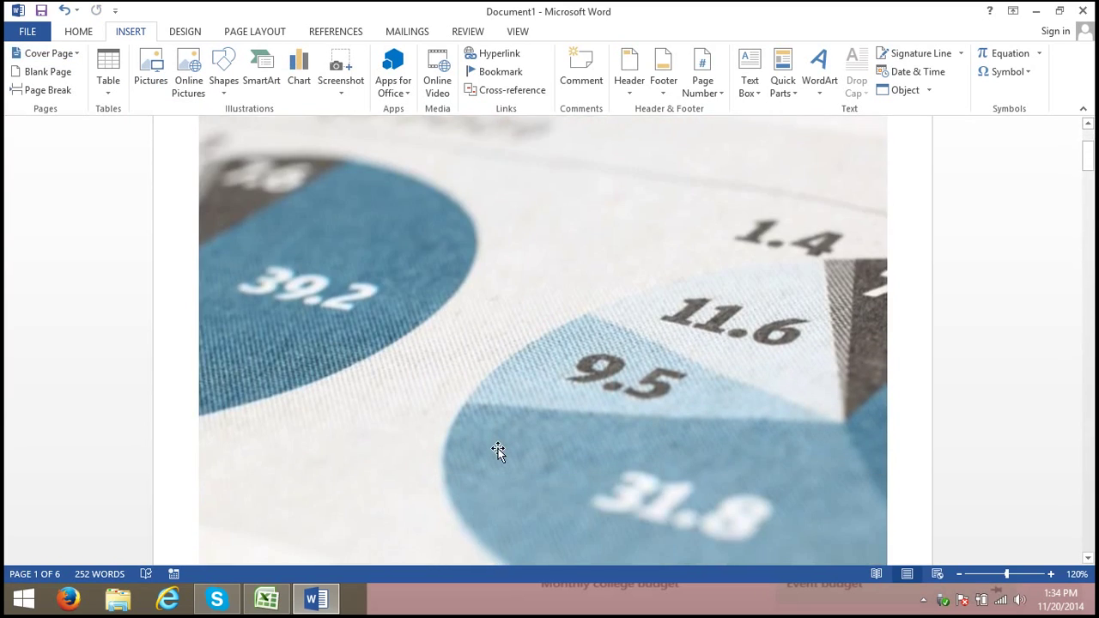
pyautogui.scroll(-5, 498, 451)
pyautogui.scroll(-3, 498, 451)
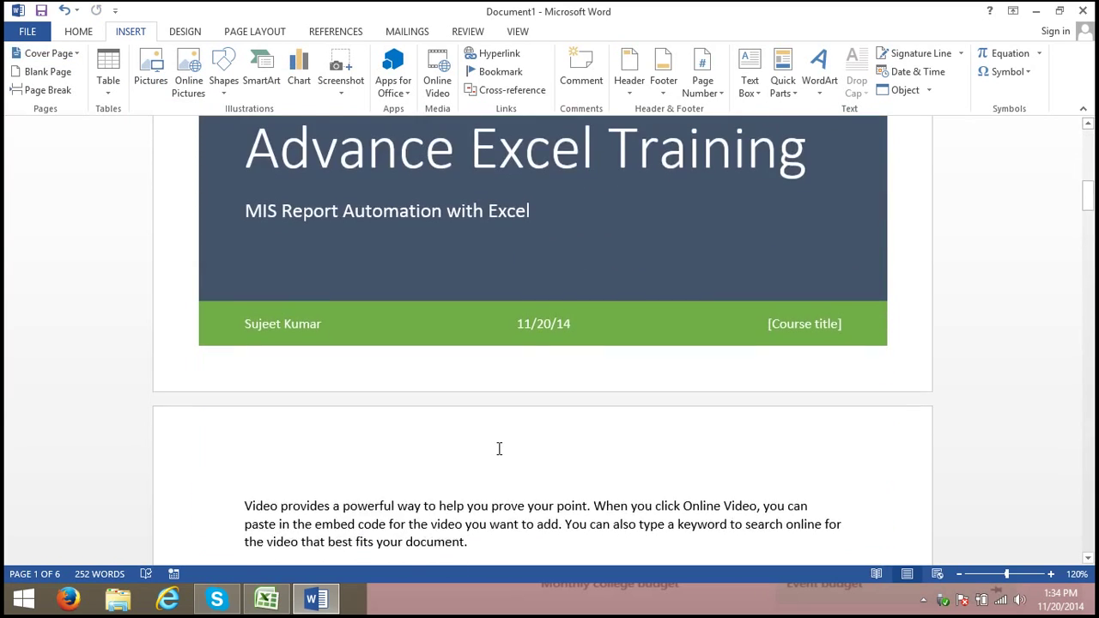
pyautogui.scroll(-3, 498, 449)
pyautogui.scroll(3, 498, 449)
pyautogui.scroll(4, 498, 449)
pyautogui.scroll(3, 498, 450)
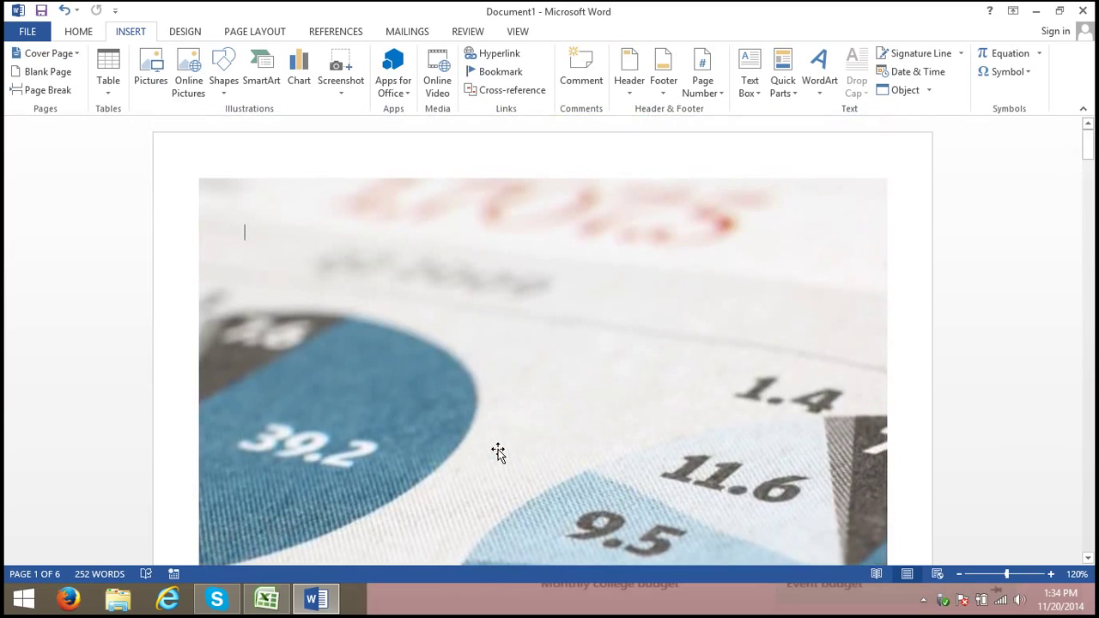
pyautogui.click(500, 387)
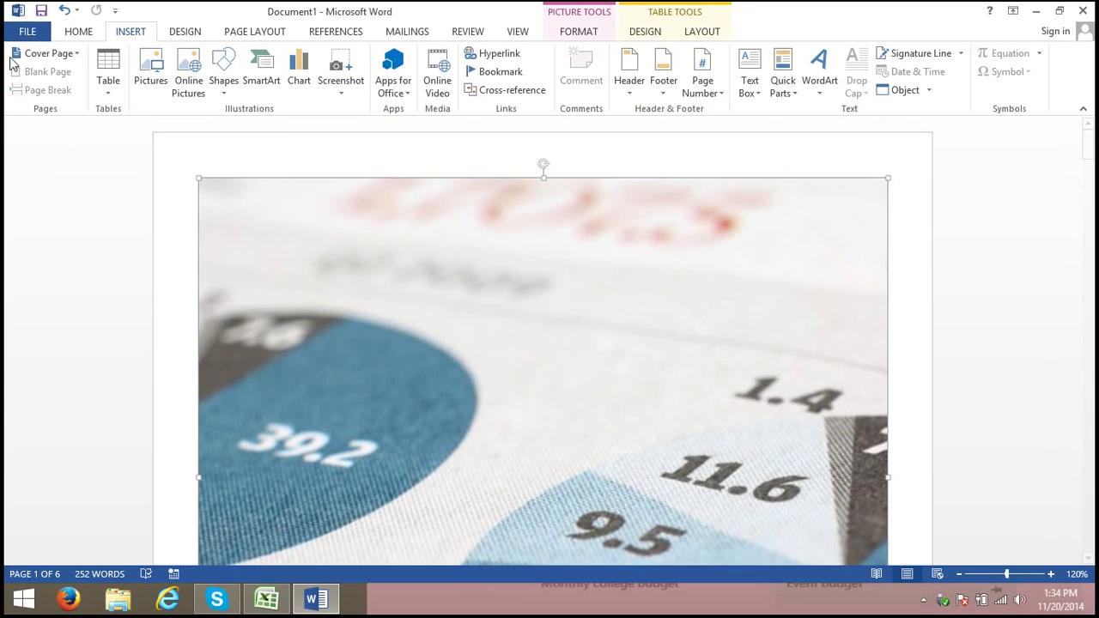
pyautogui.click(34, 54)
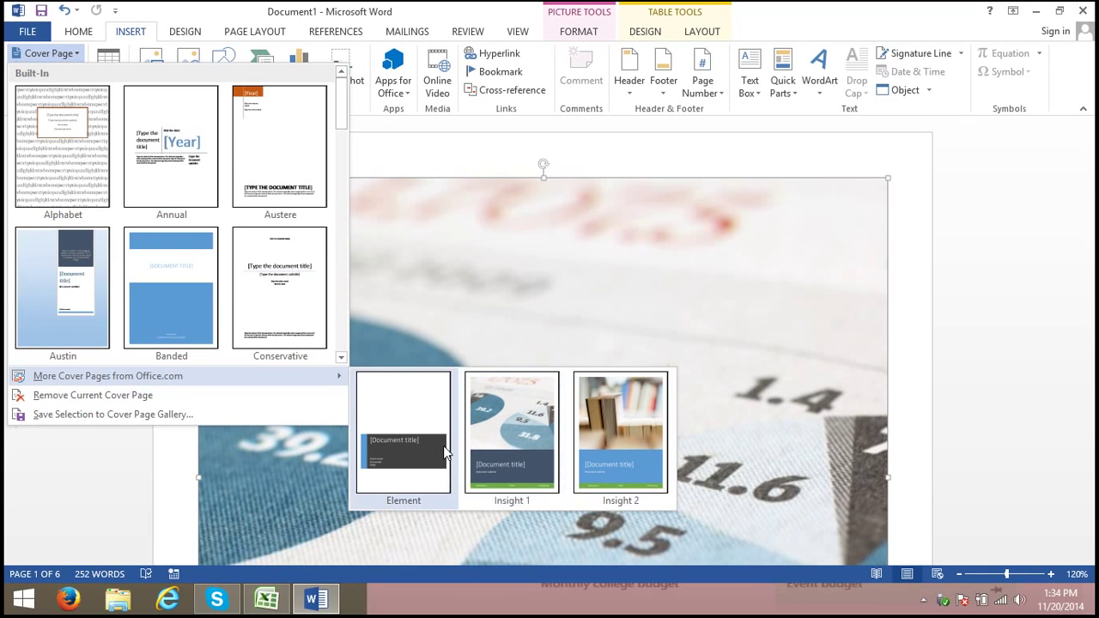
# - Remove the current Insight 1 cover page, then reopen the Cover Page gallery
pyautogui.click(48, 395)
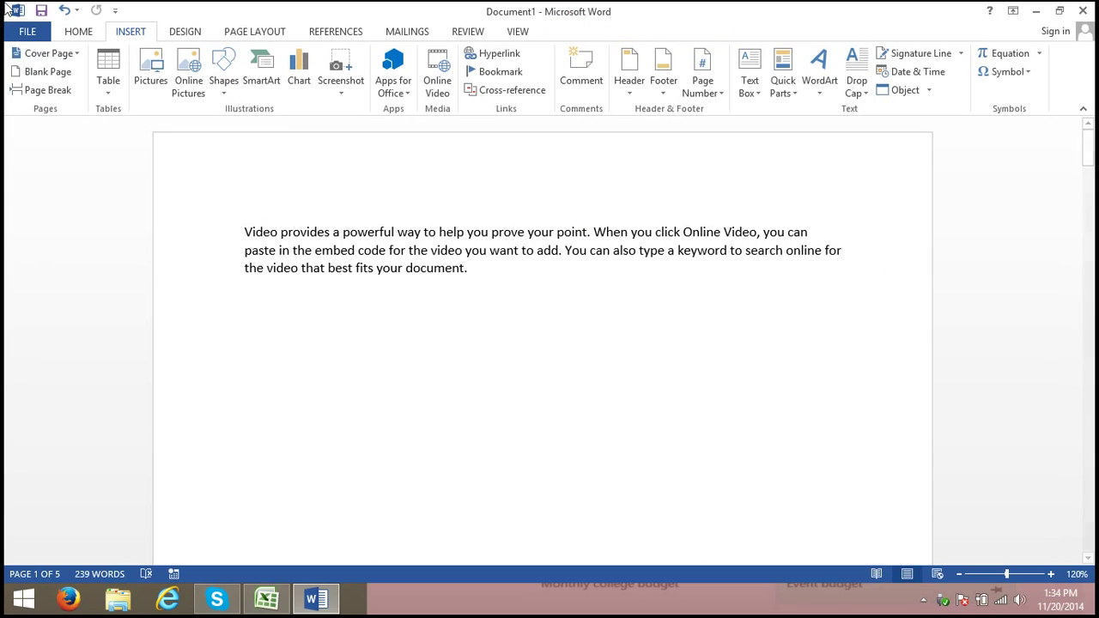
pyautogui.click(51, 54)
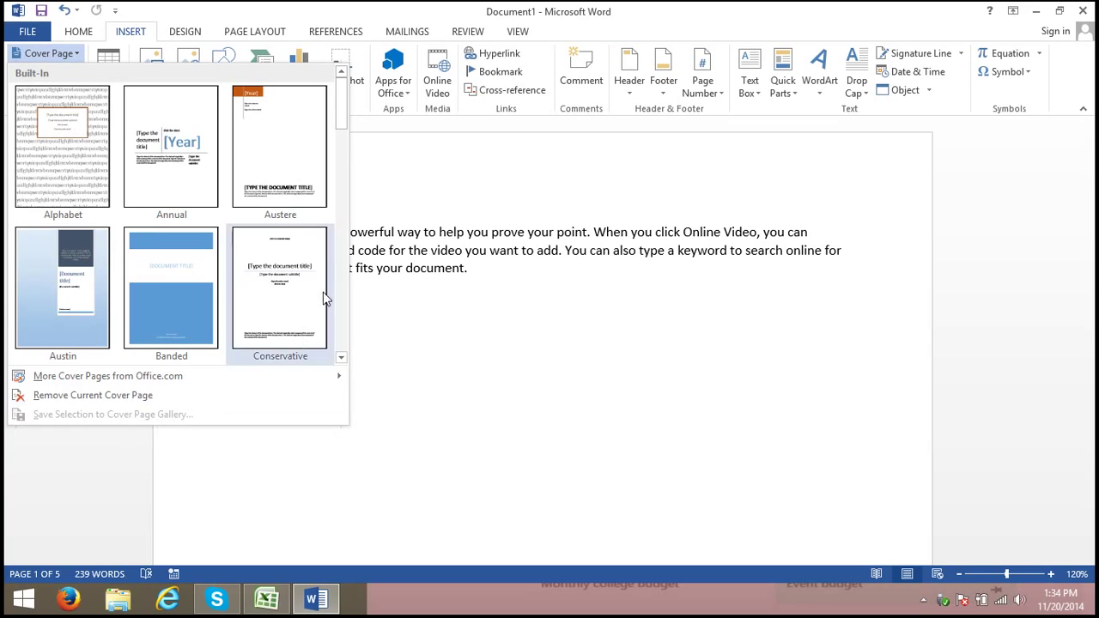
# - Dismiss the Cover Page gallery without choosing a new design
pyautogui.click(606, 281)
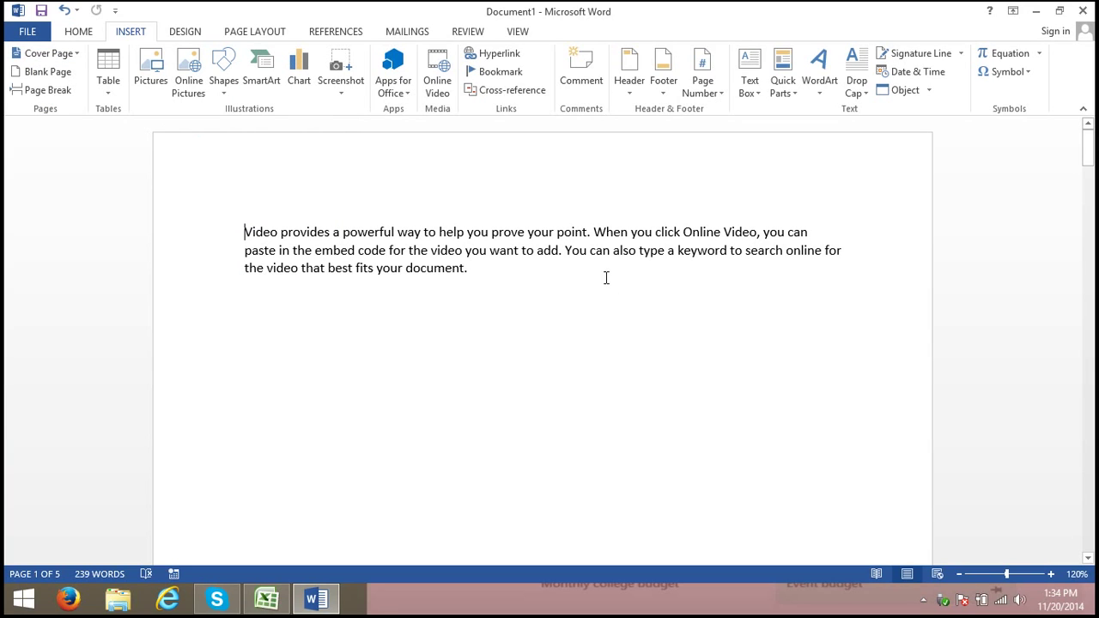